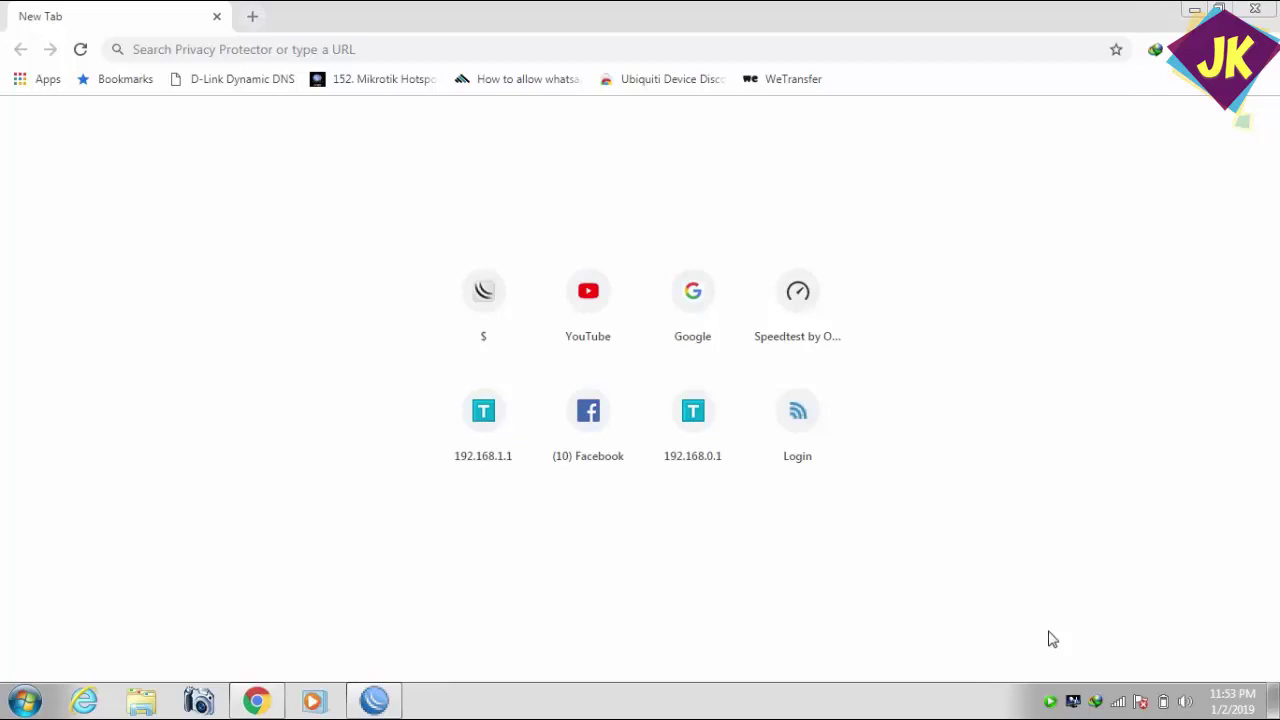
Step: Search Google for "plex" and open the official plex.tv website from the results
click(705, 319)
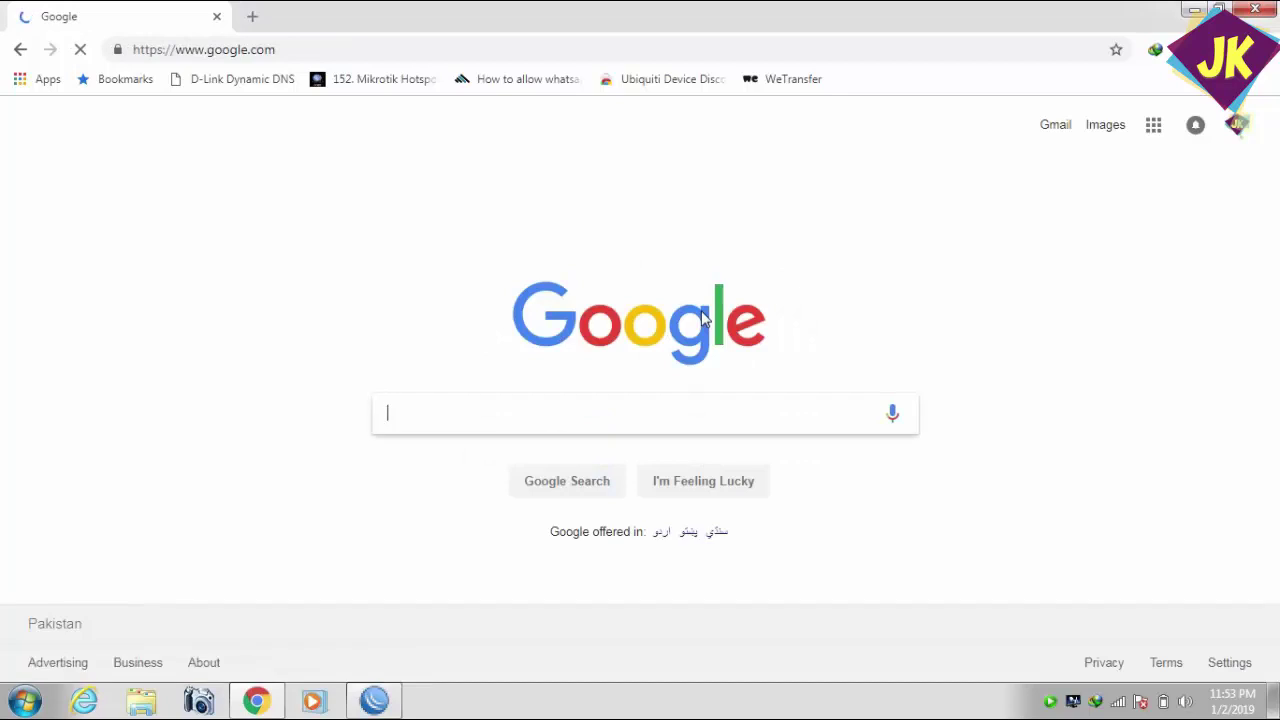
text(plex)
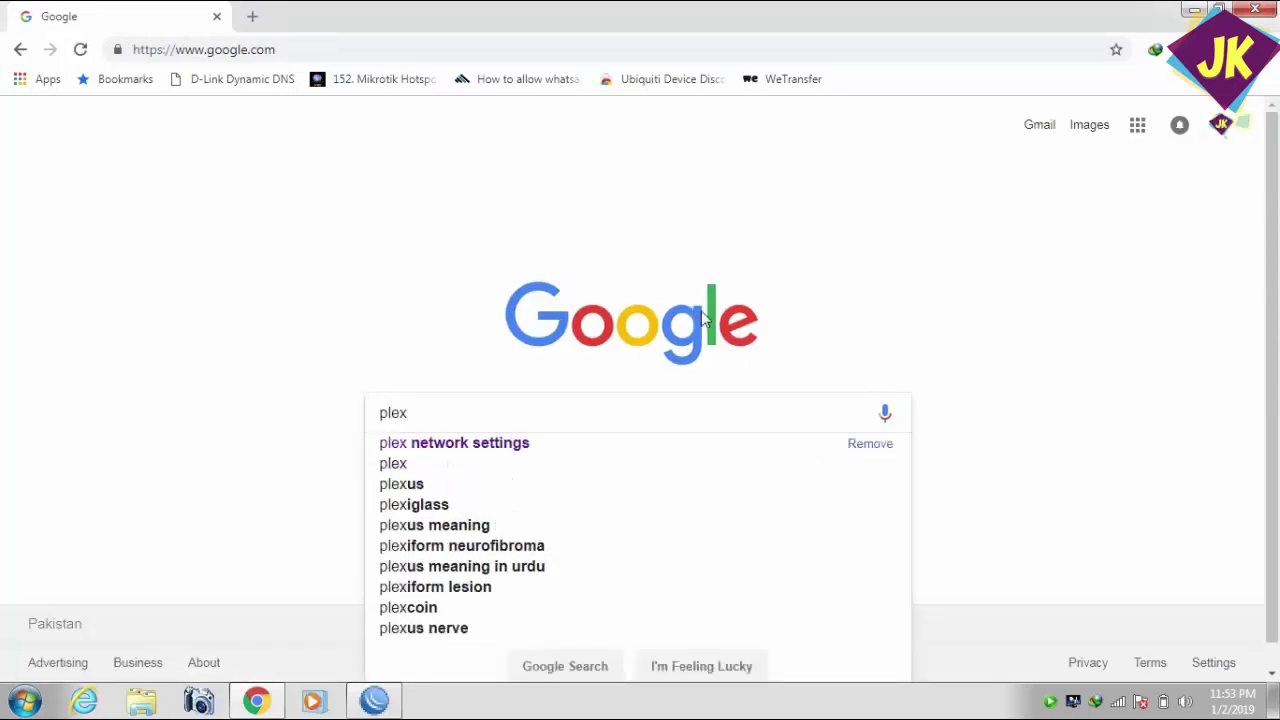
click(387, 465)
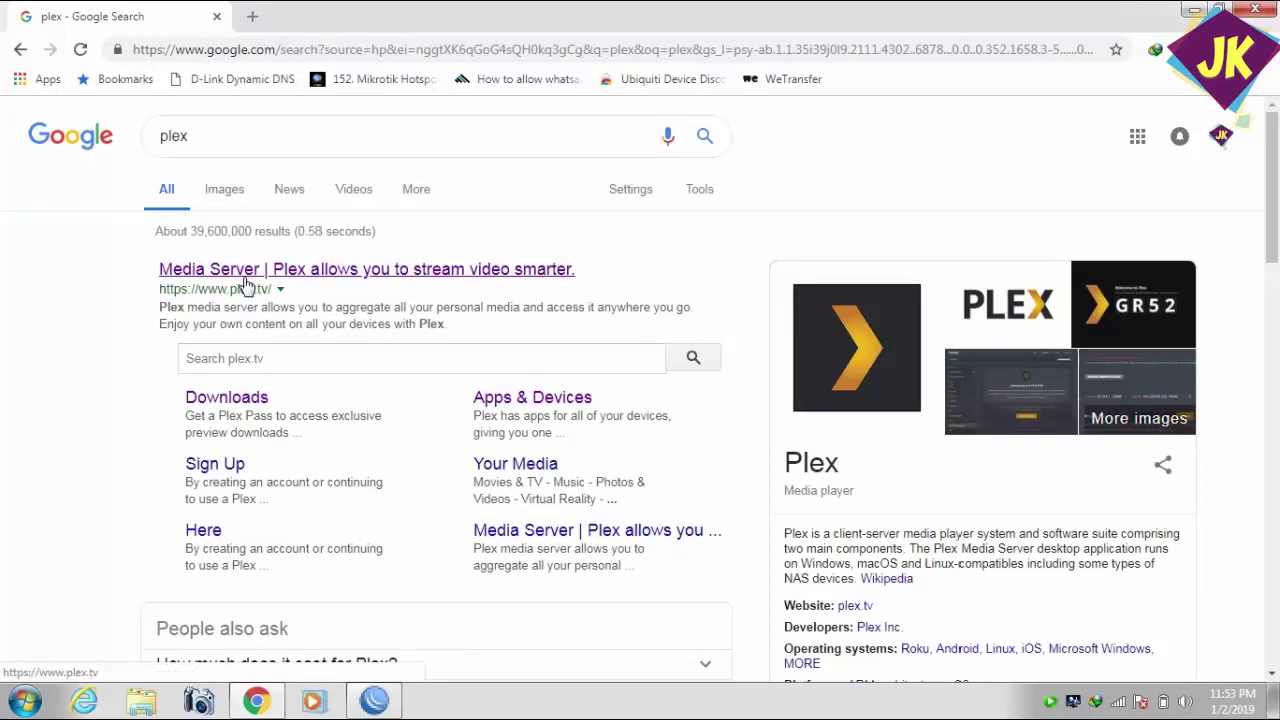
click(246, 285)
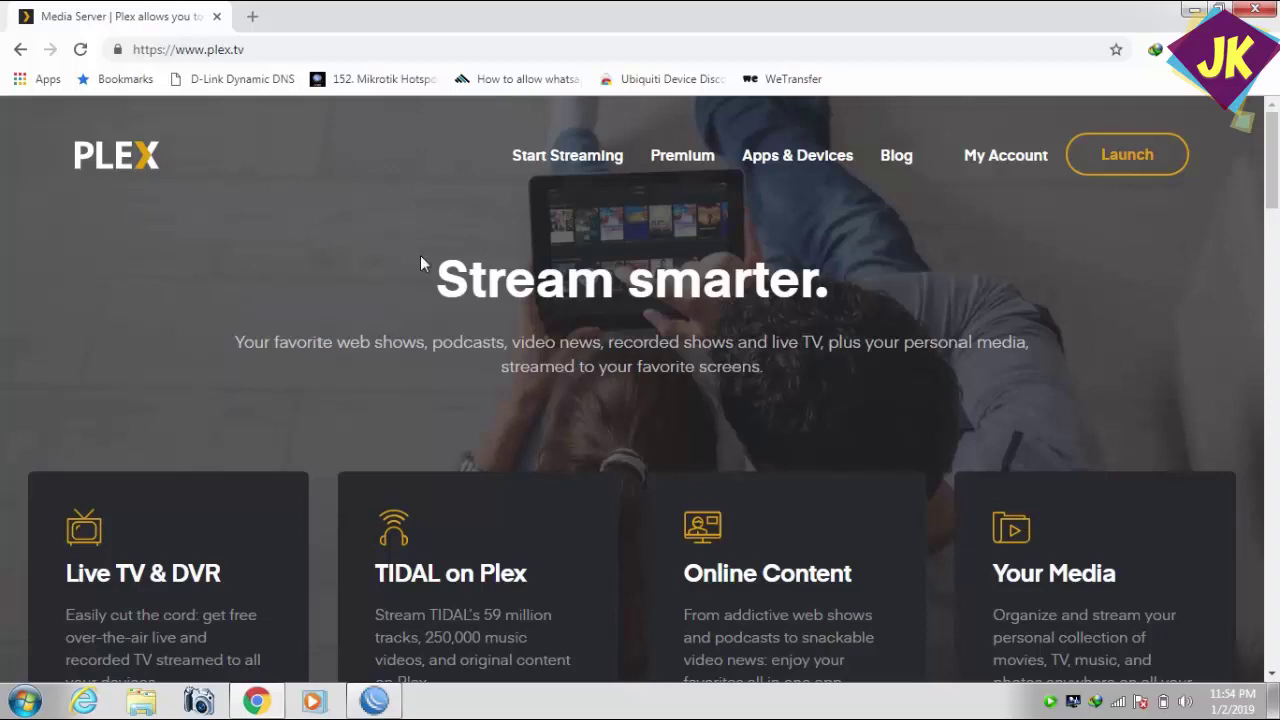
Step: Go to the Plex site's Apps & Devices page and open the Downloads page from its footer
drag(1273, 166, 1274, 650)
drag(1277, 400, 1277, 166)
click(807, 157)
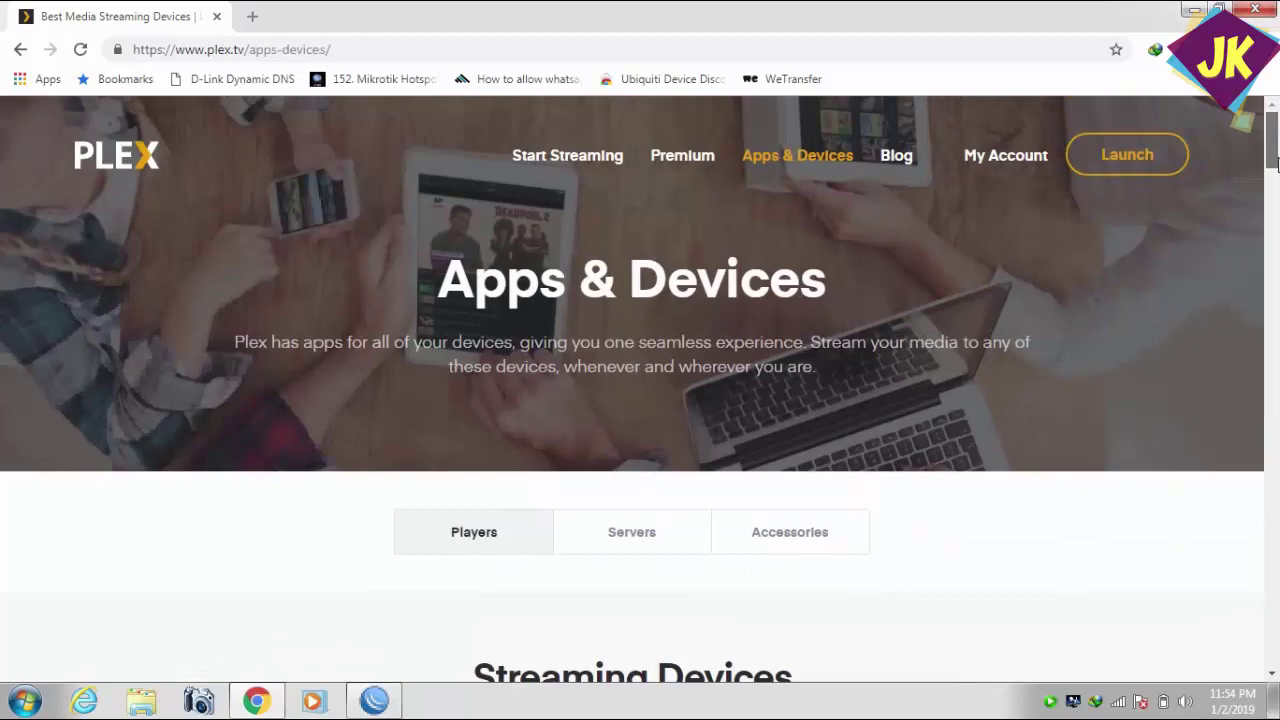
drag(1272, 163, 1275, 345)
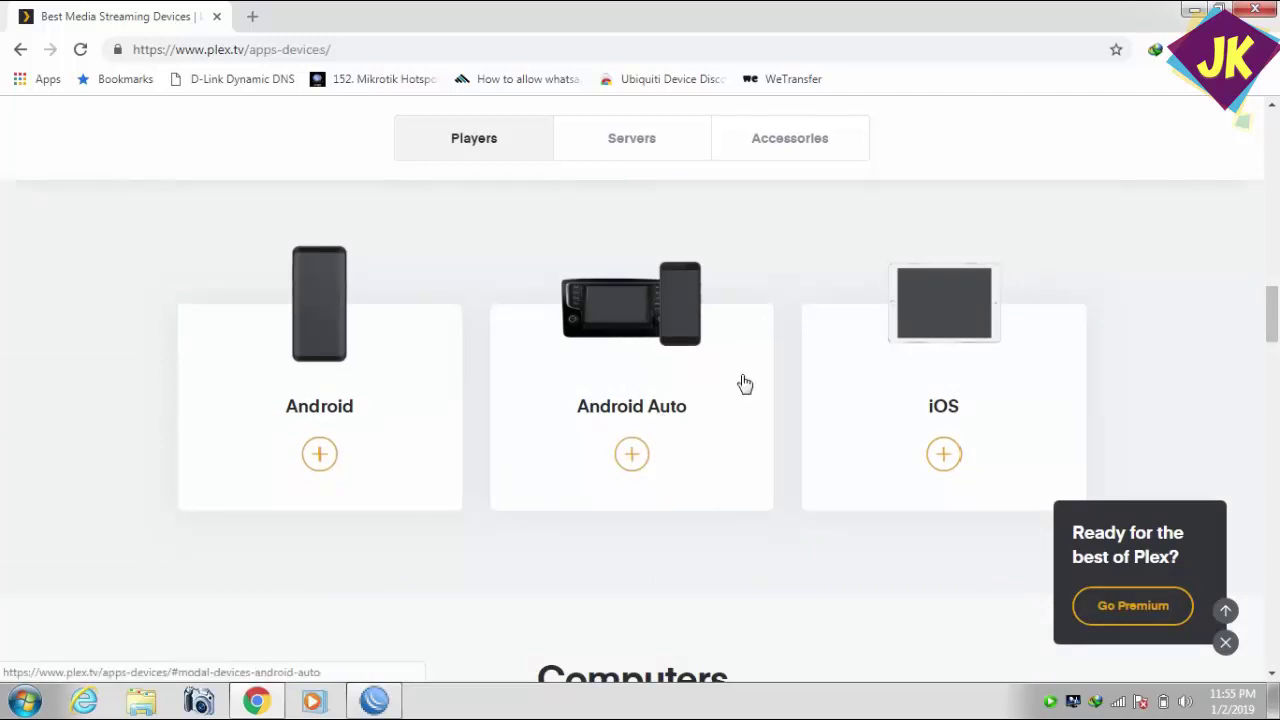
drag(1272, 318, 1275, 646)
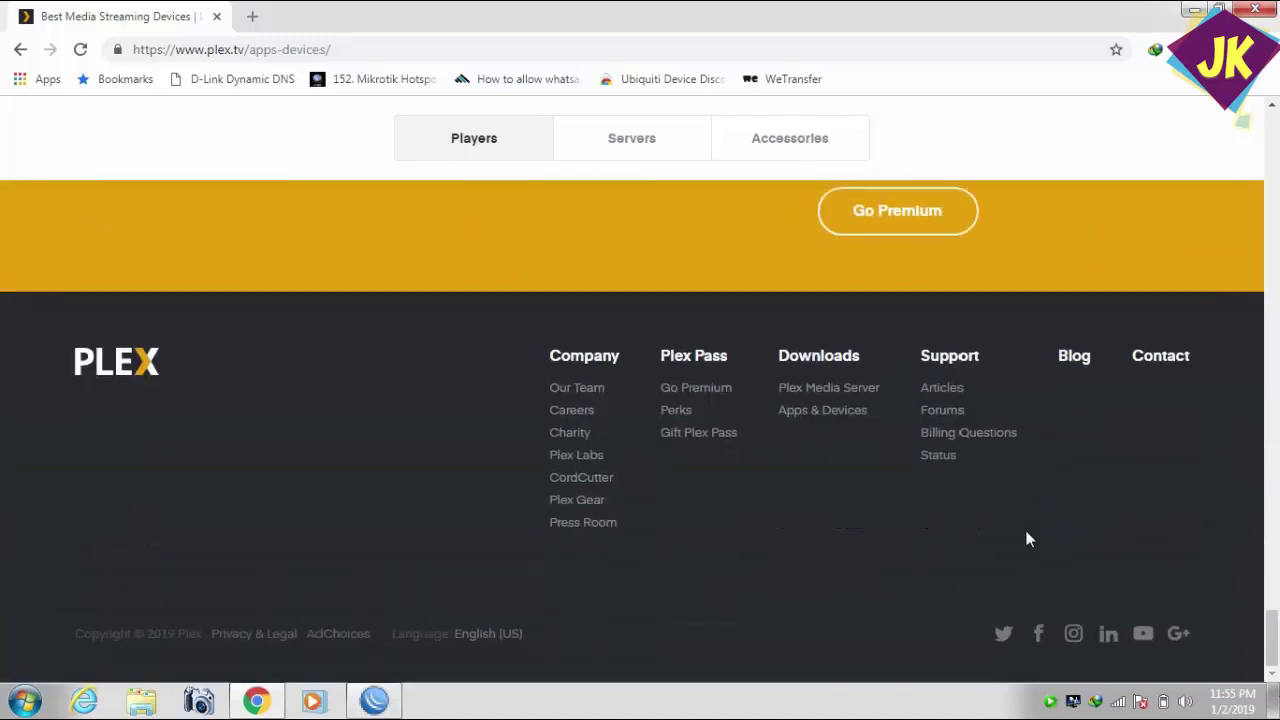
click(826, 358)
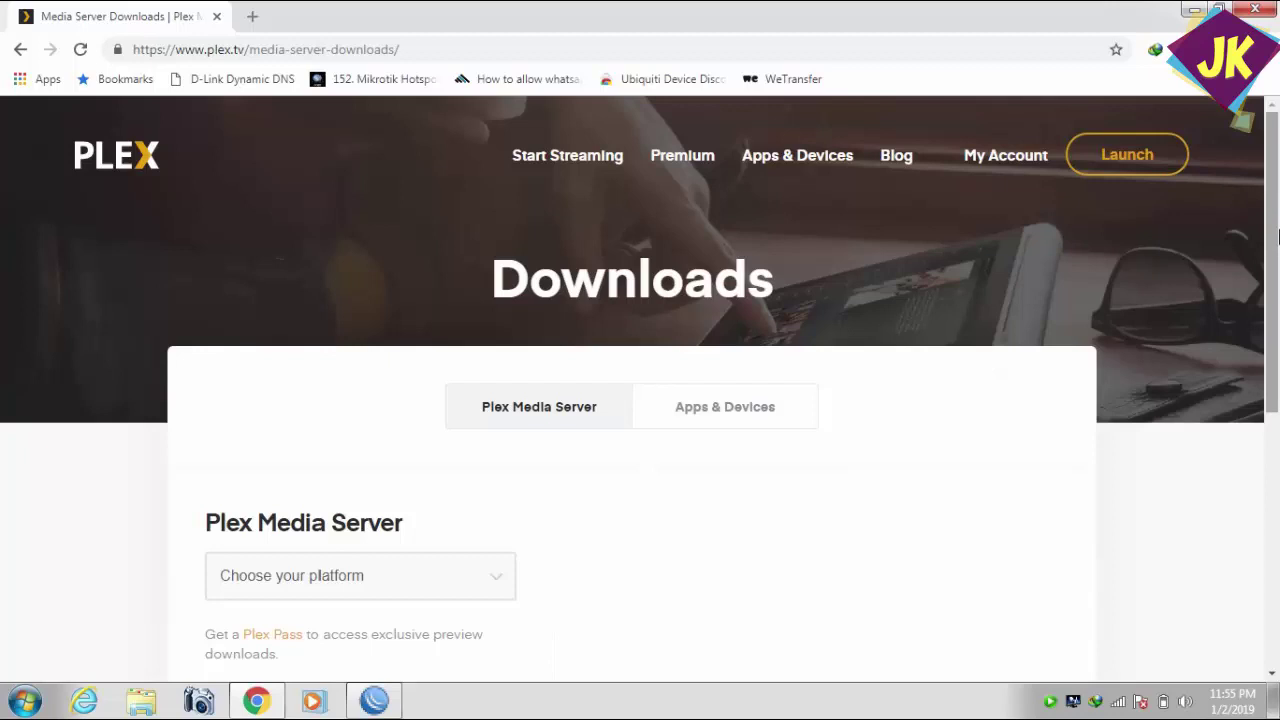
Step: Choose Windows as the Plex Media Server platform and request the installer download
drag(1278, 235, 1278, 302)
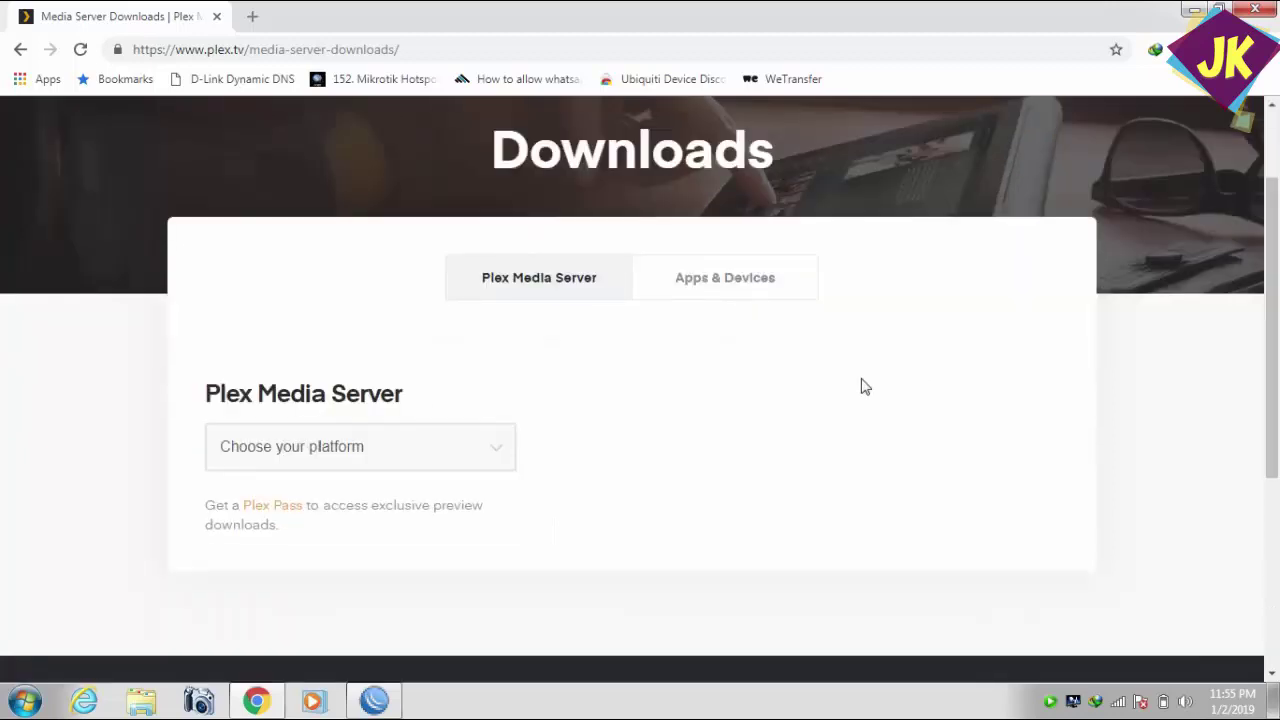
click(500, 457)
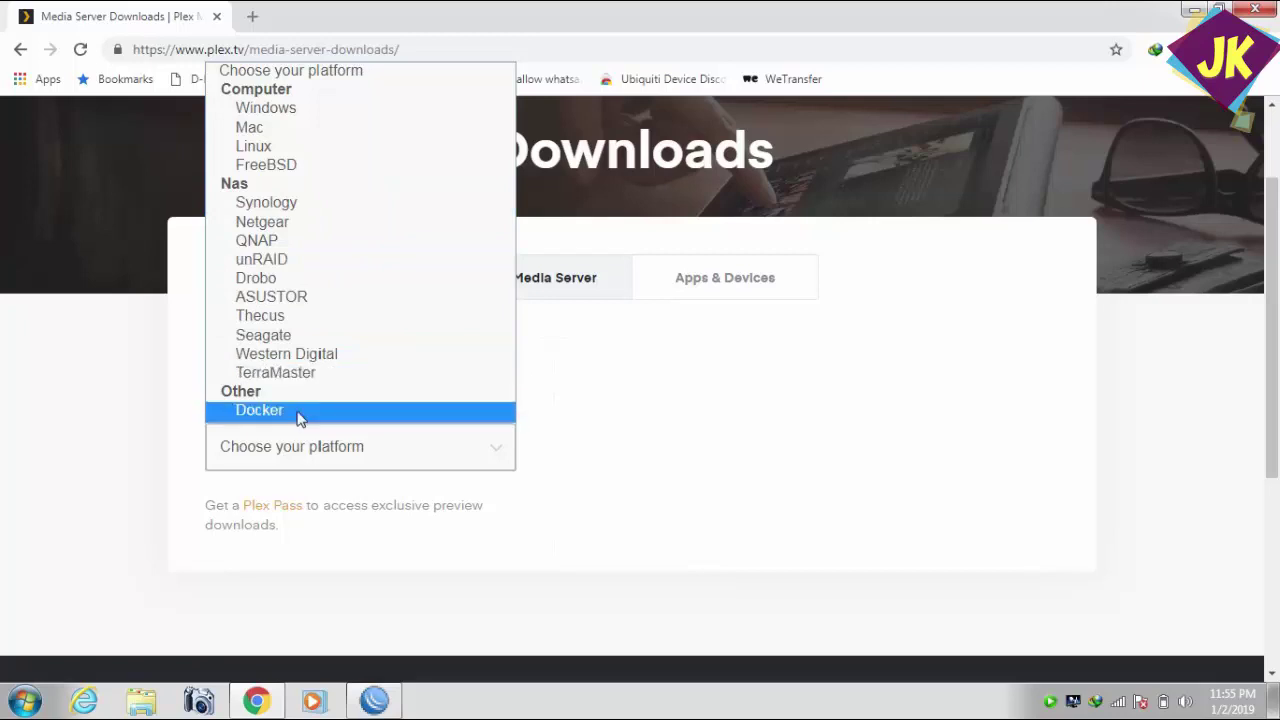
click(322, 111)
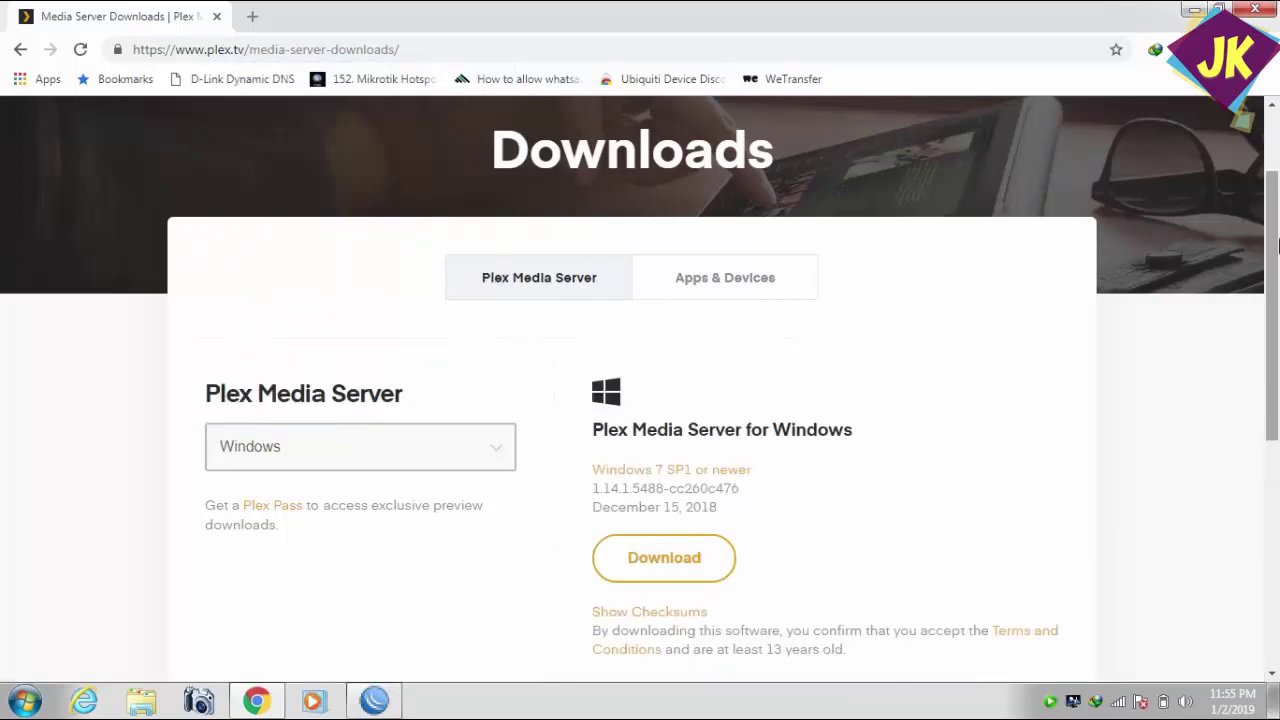
scroll(987, 284, down, 3)
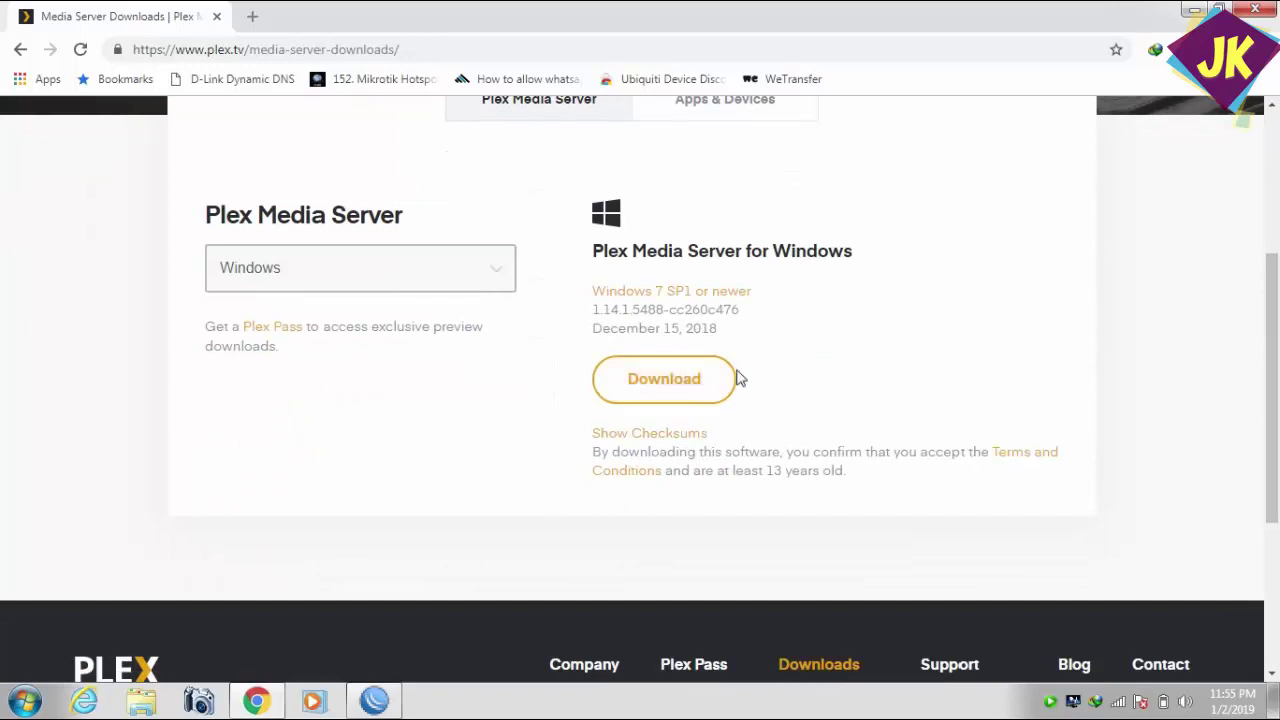
click(672, 390)
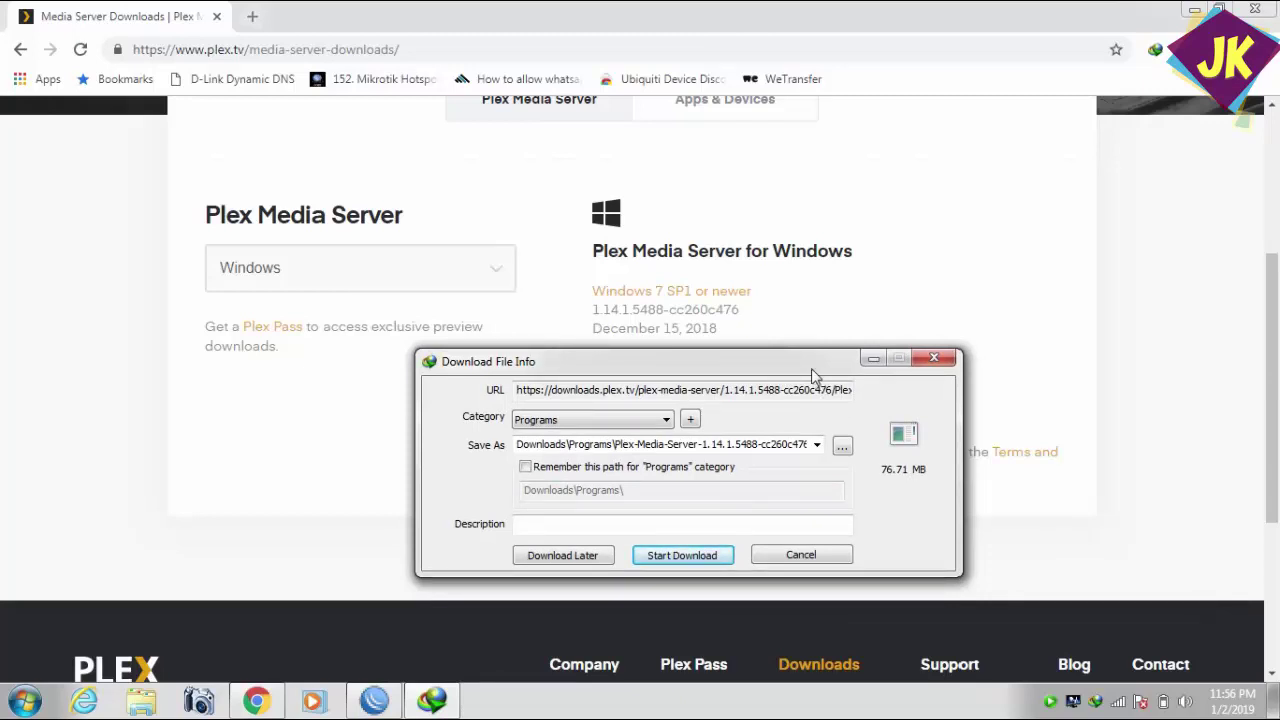
Step: Minimize the Download File Info dialog and the browser window to reach the desktop
drag(812, 372, 835, 314)
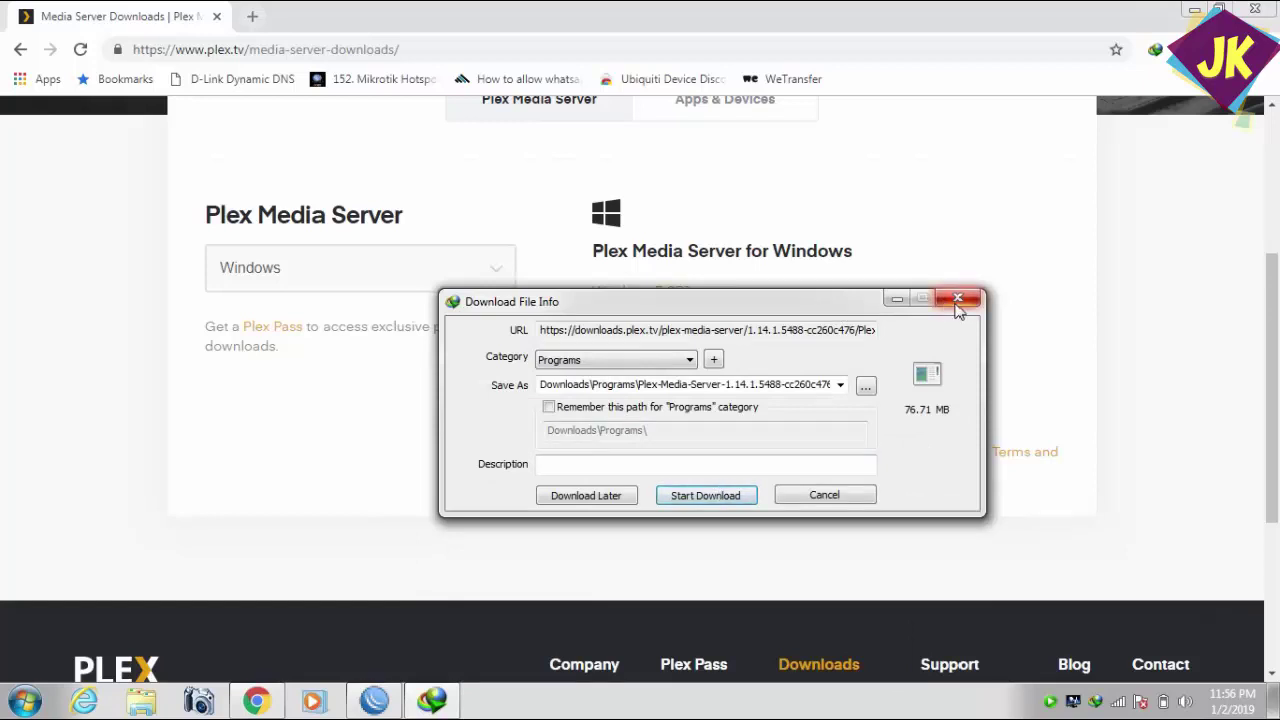
click(896, 300)
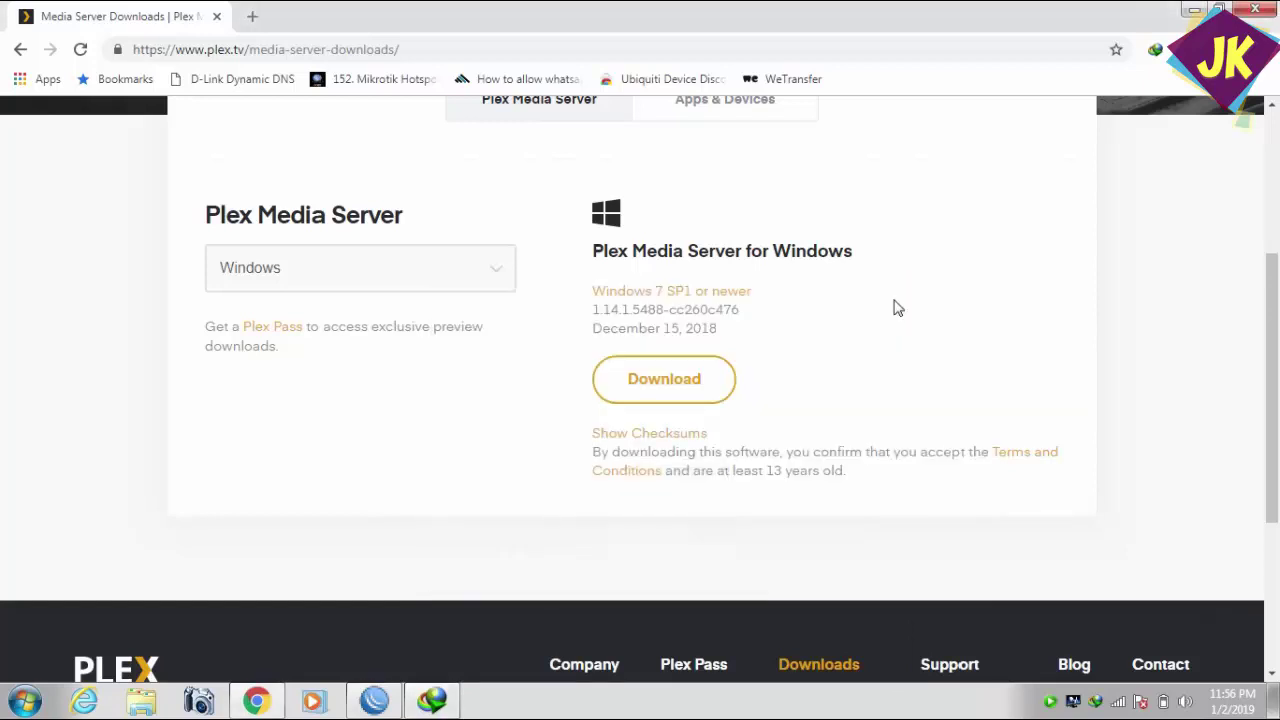
click(1197, 9)
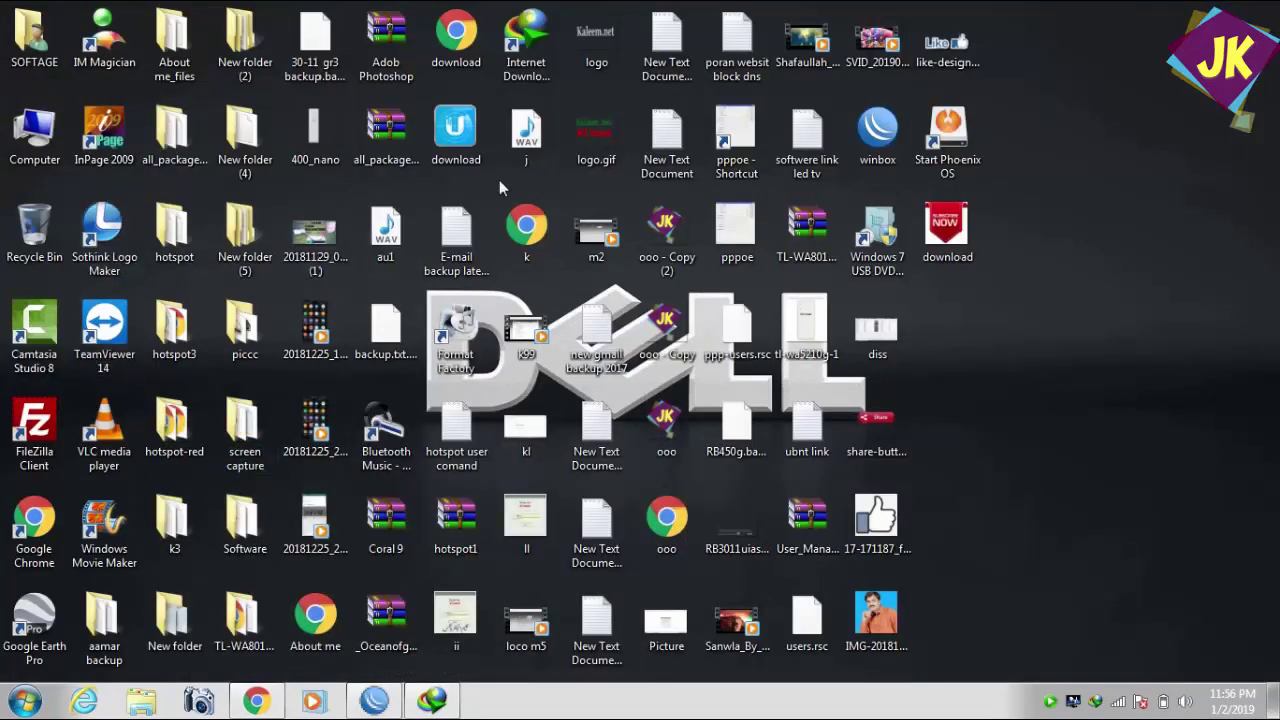
Step: Open Internet Download Manager full screen and check the file properties of the downloaded Plex-Media-Server installer
double_click(527, 40)
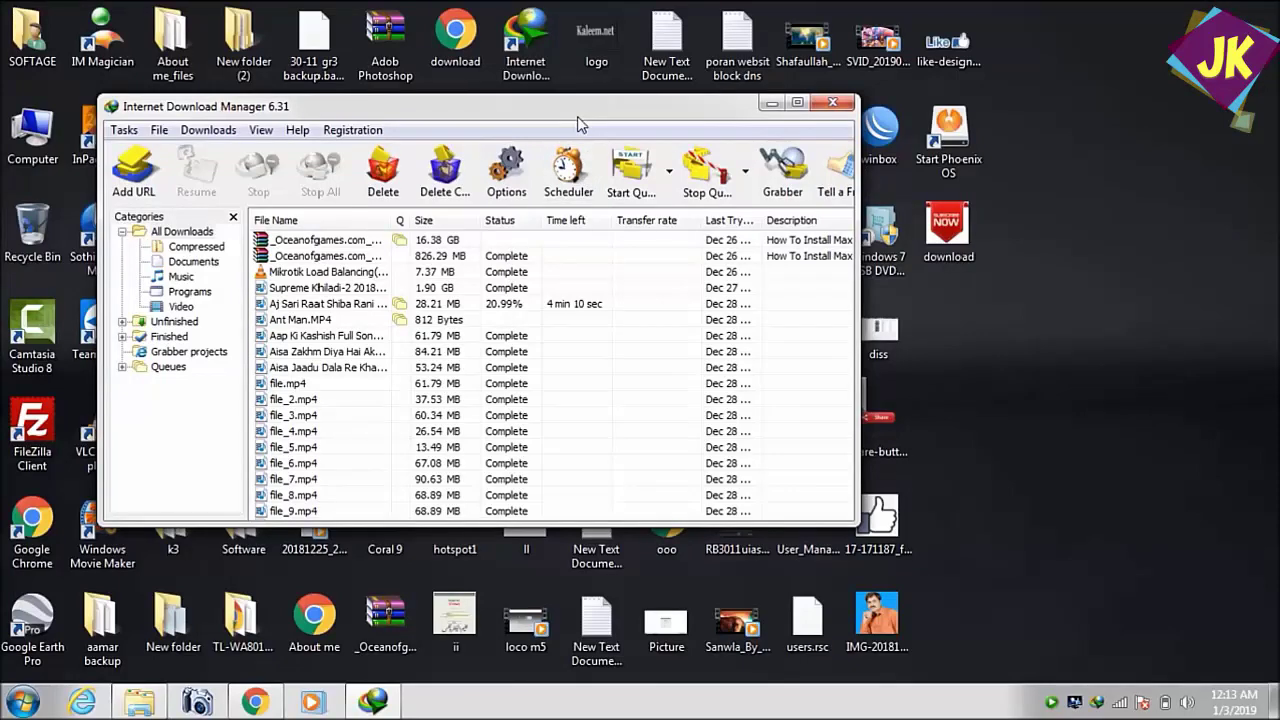
drag(578, 124, 685, 138)
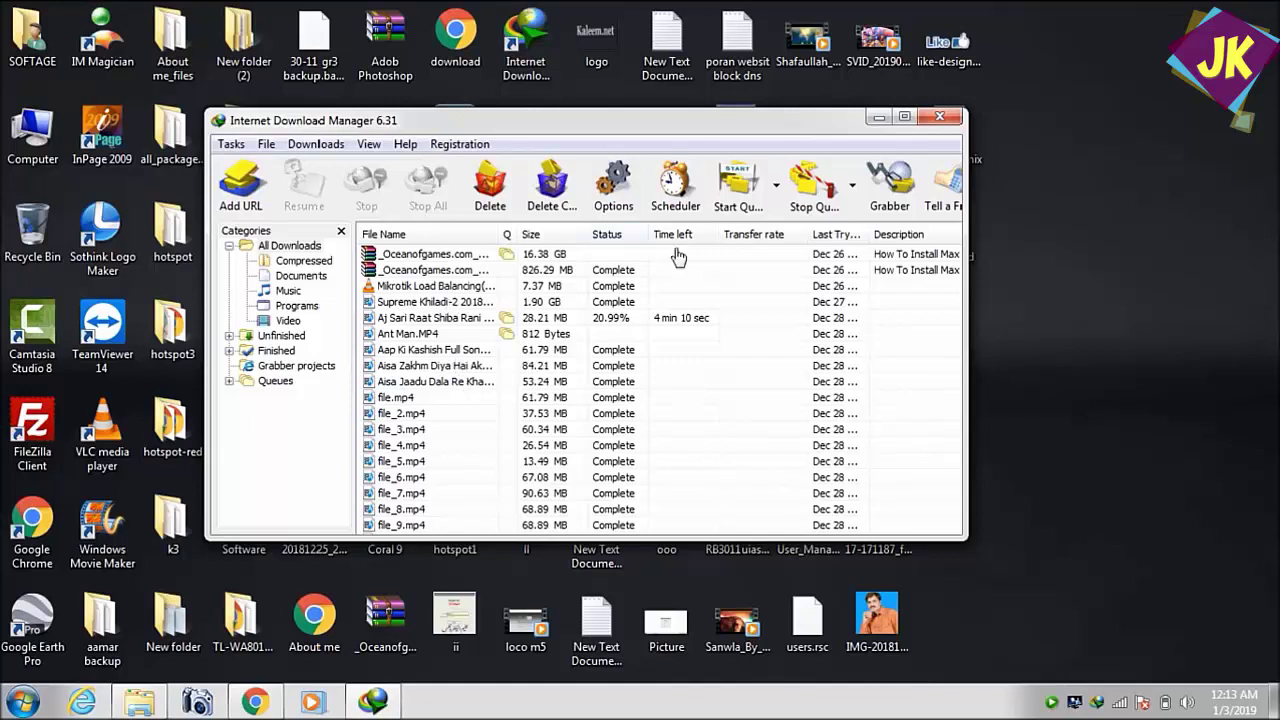
click(904, 116)
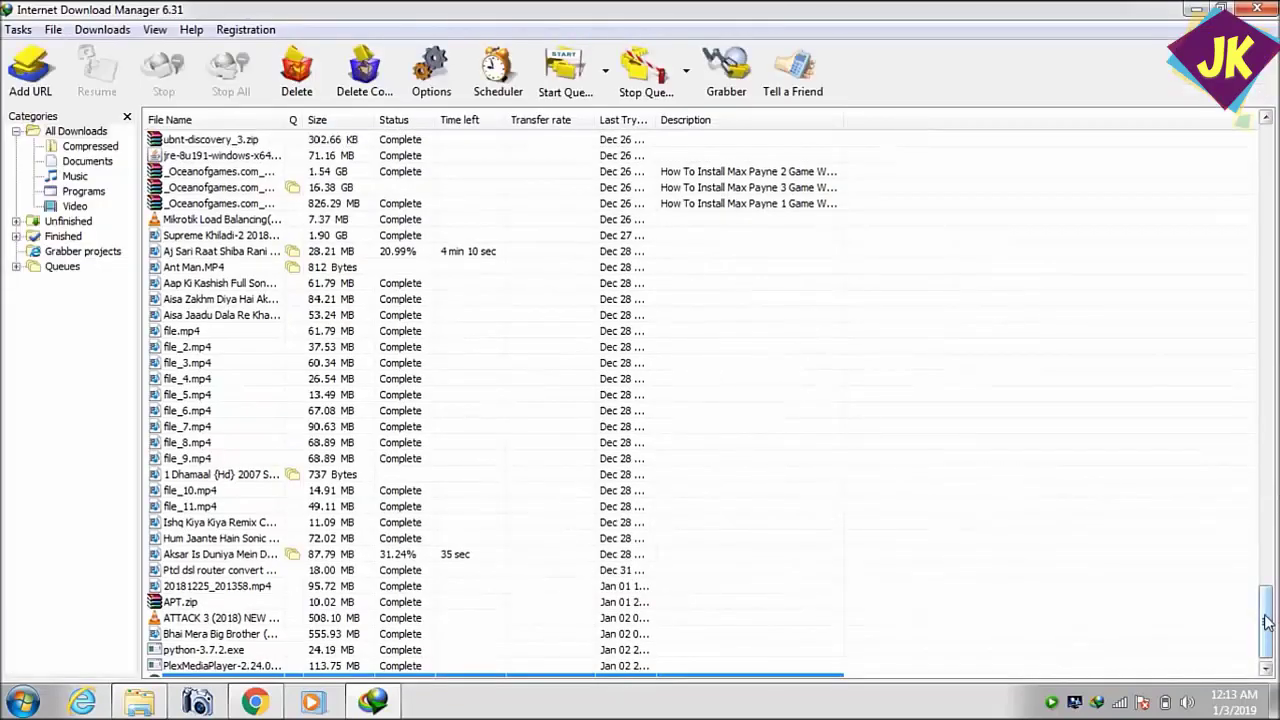
drag(1266, 616, 1267, 669)
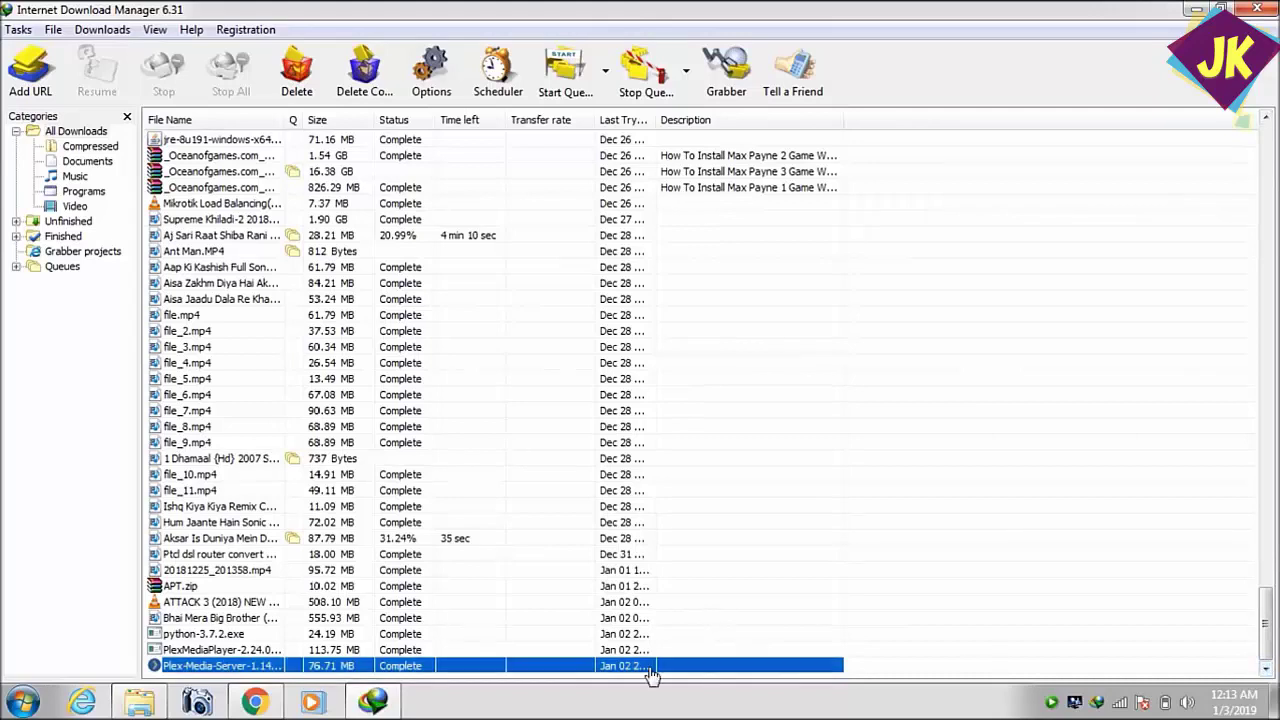
double_click(305, 667)
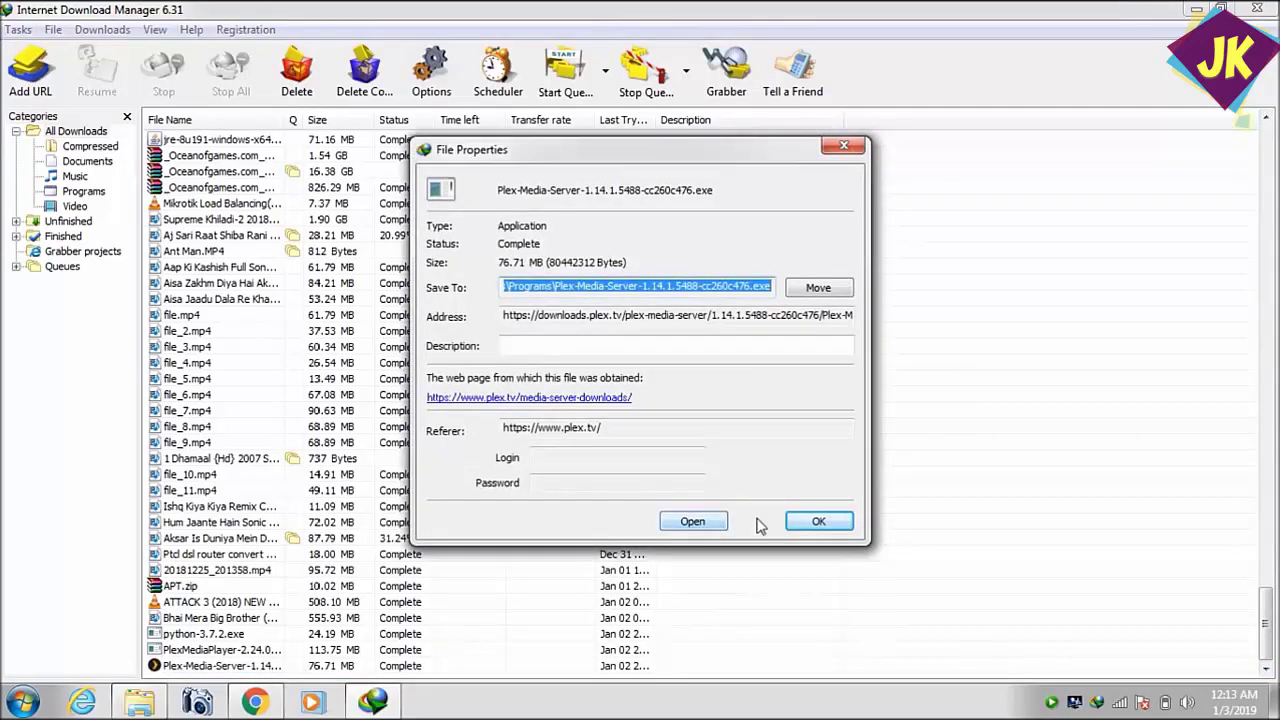
click(818, 522)
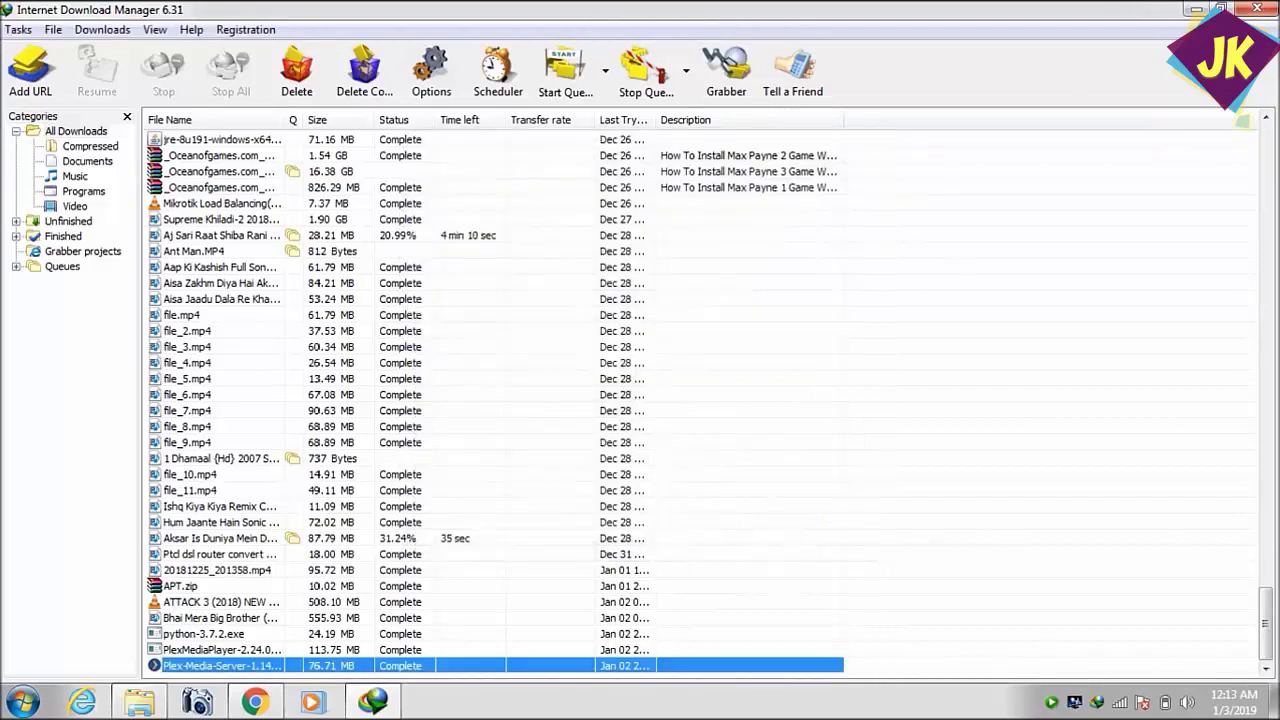
Step: Run the downloaded Plex-Media-Server installer and start the installation with the default options
double_click(365, 668)
click(683, 524)
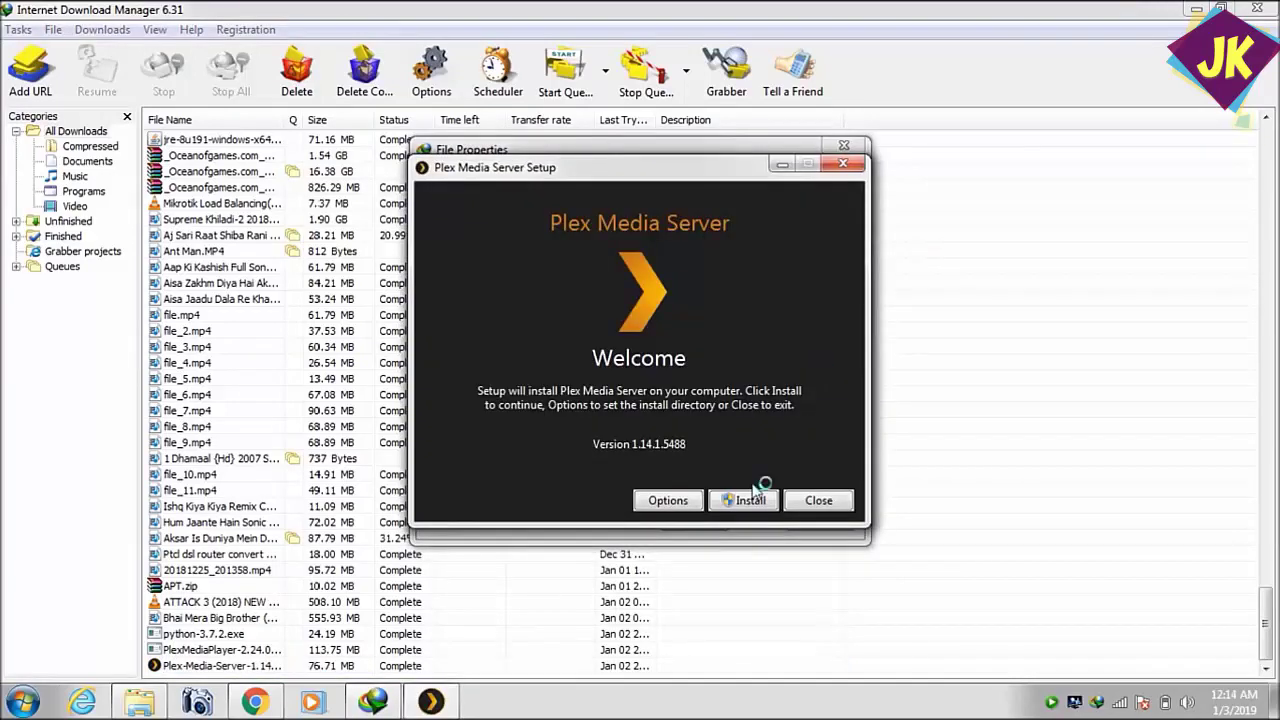
click(745, 502)
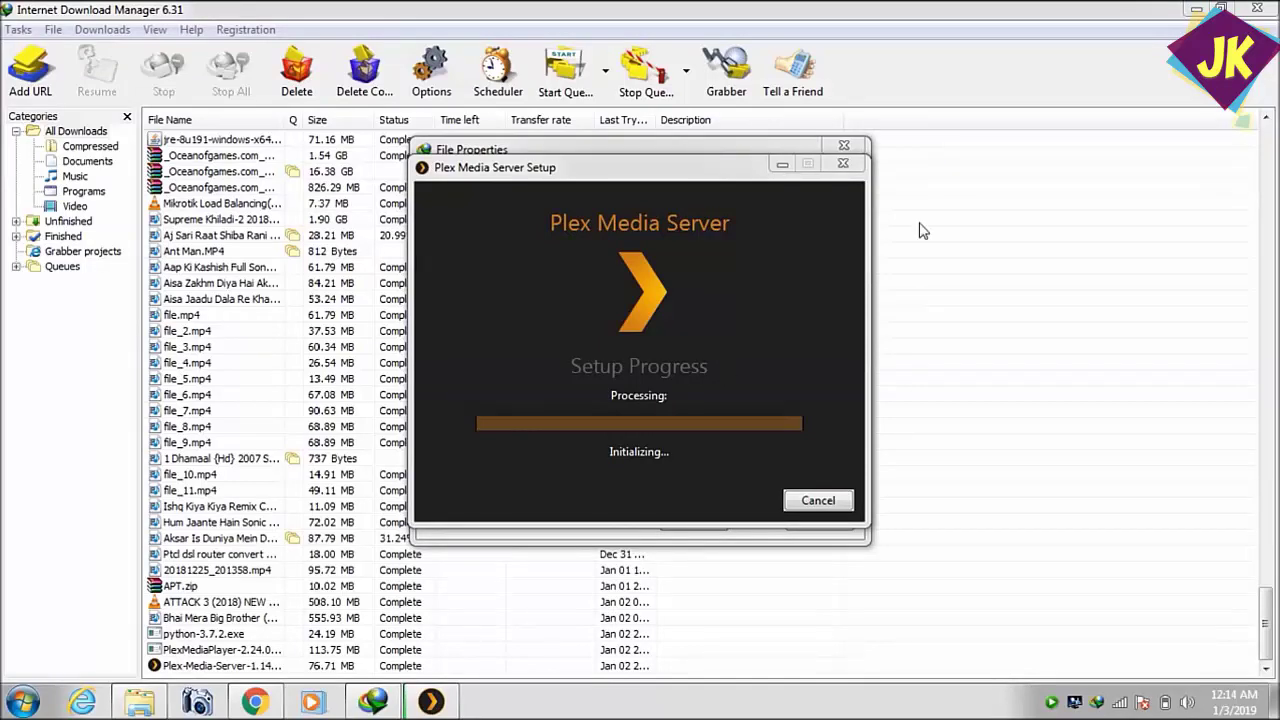
Step: Close the File Properties dialog and Internet Download Manager, and reposition the Plex Media Server Setup window on the desktop
click(1199, 12)
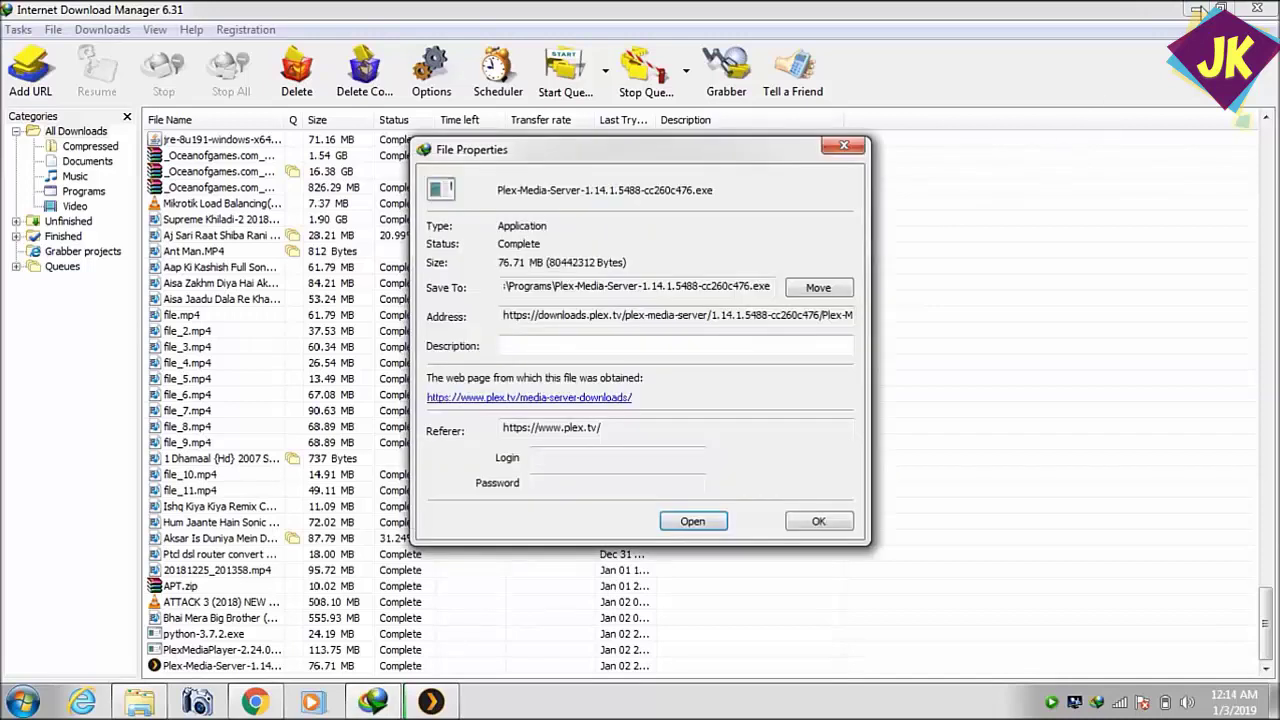
click(856, 149)
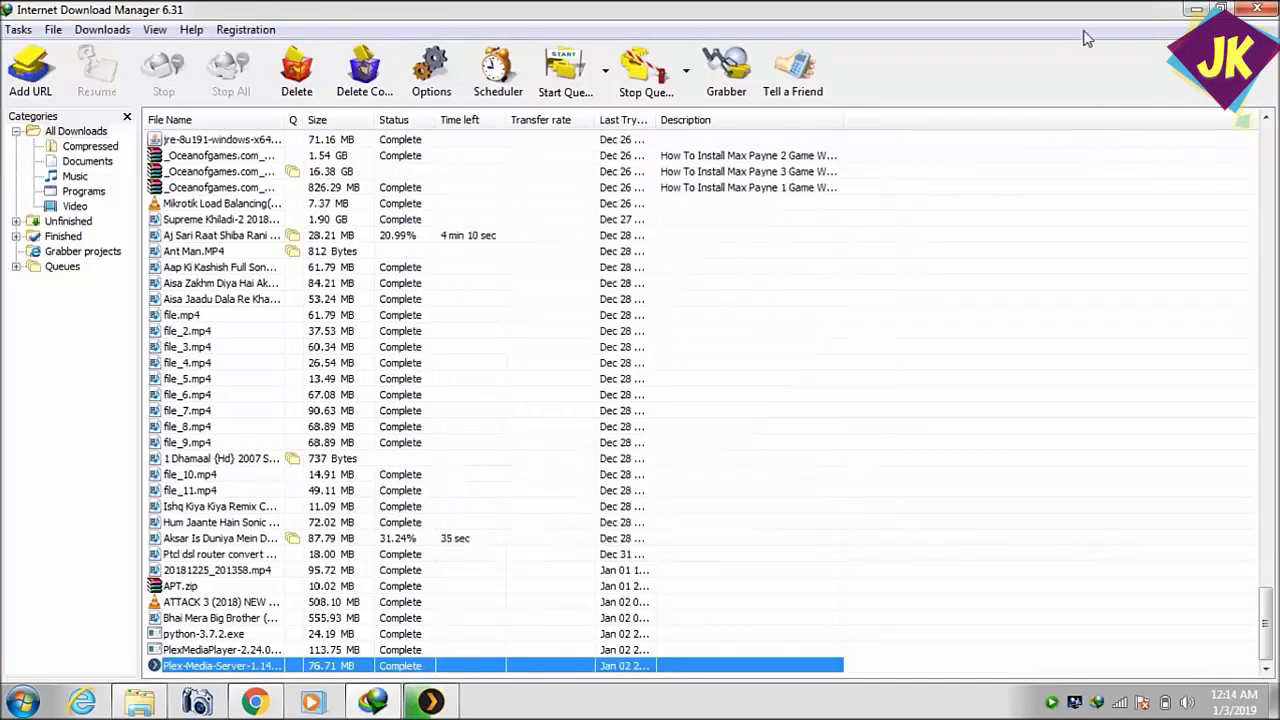
click(1257, 10)
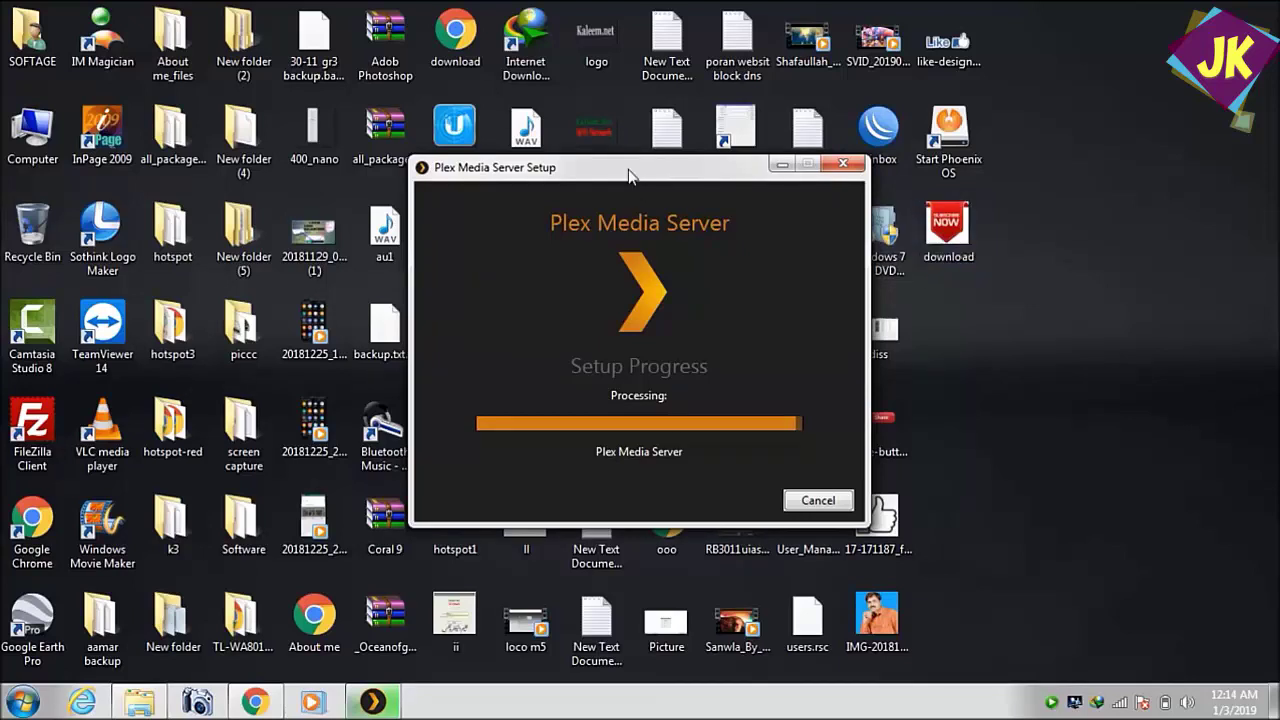
drag(630, 175, 576, 147)
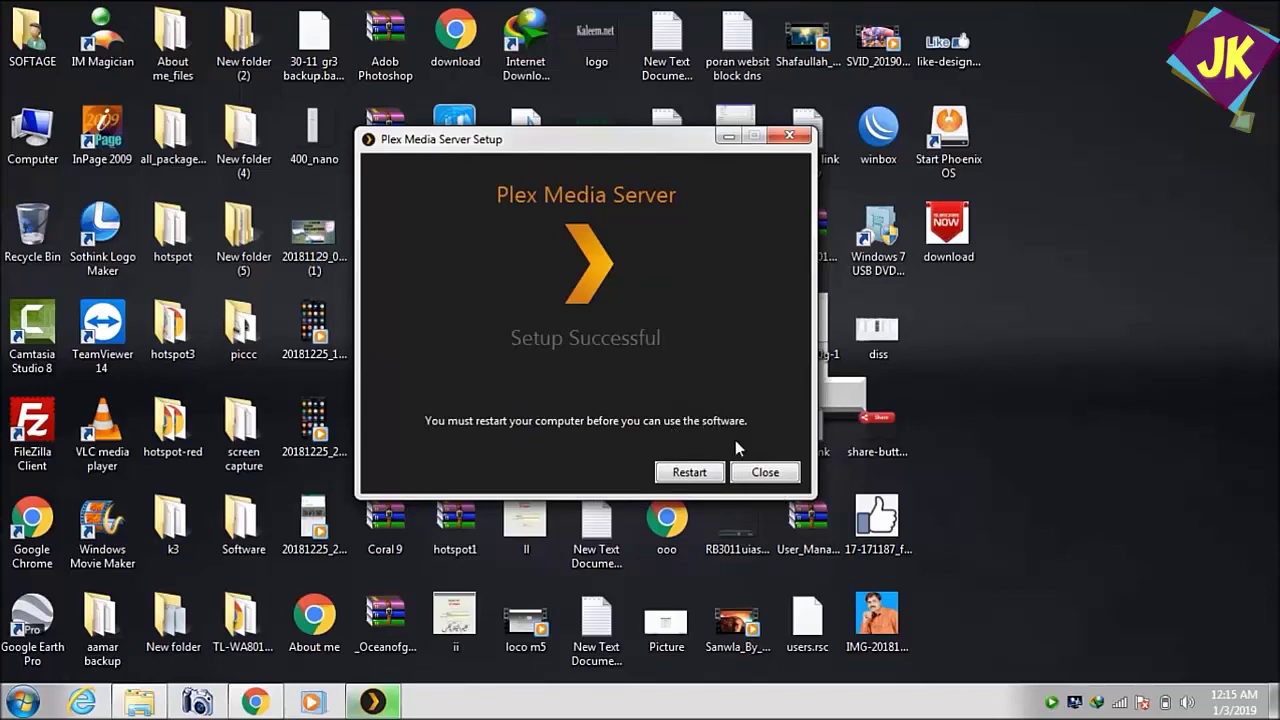
Step: Restart the computer from the Plex Media Server setup to finish the installation
click(1054, 699)
right_click(1054, 702)
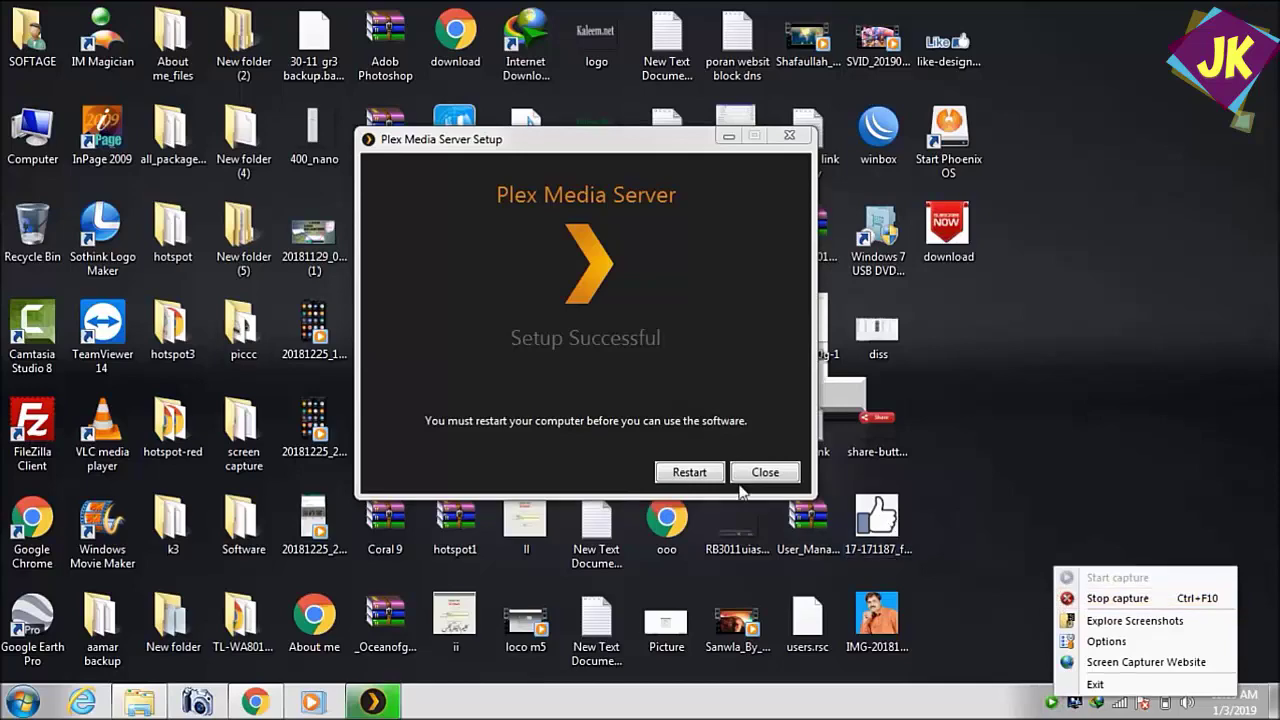
click(689, 472)
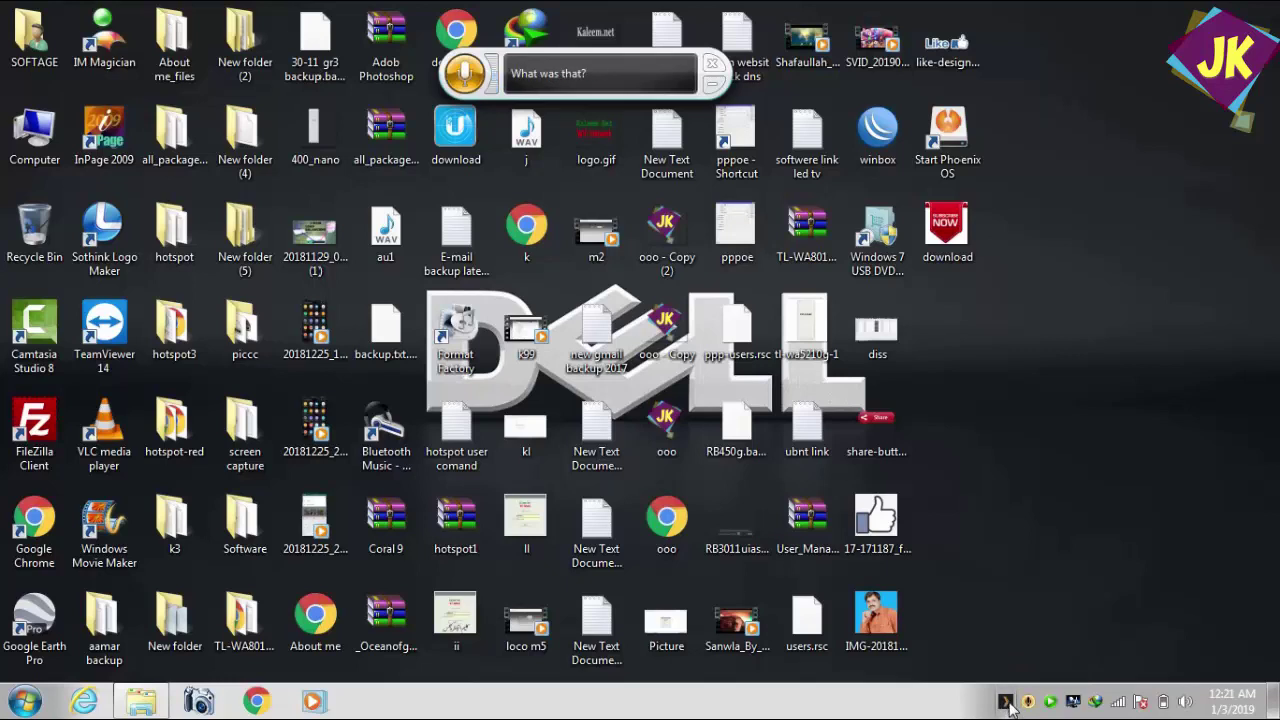
Step: Open Plex from the running Plex Media Server in a maximized browser and switch its sign-in to a different email address
right_click(1006, 702)
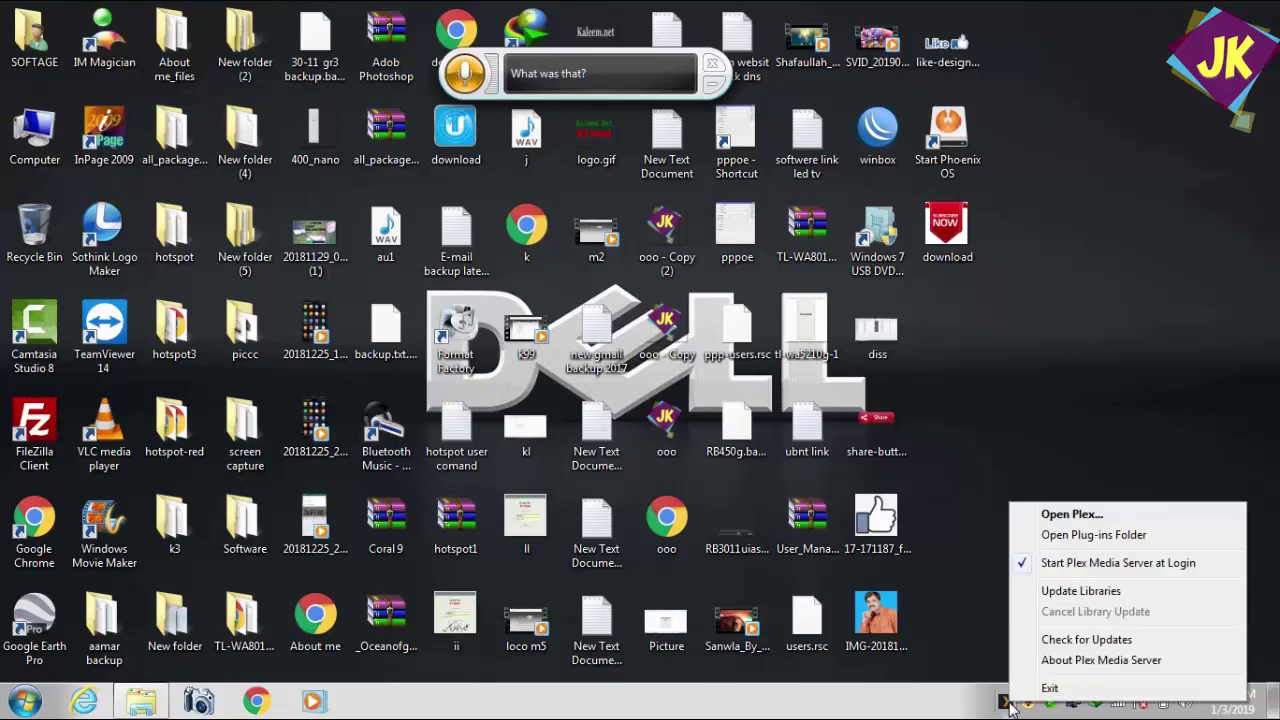
click(1042, 516)
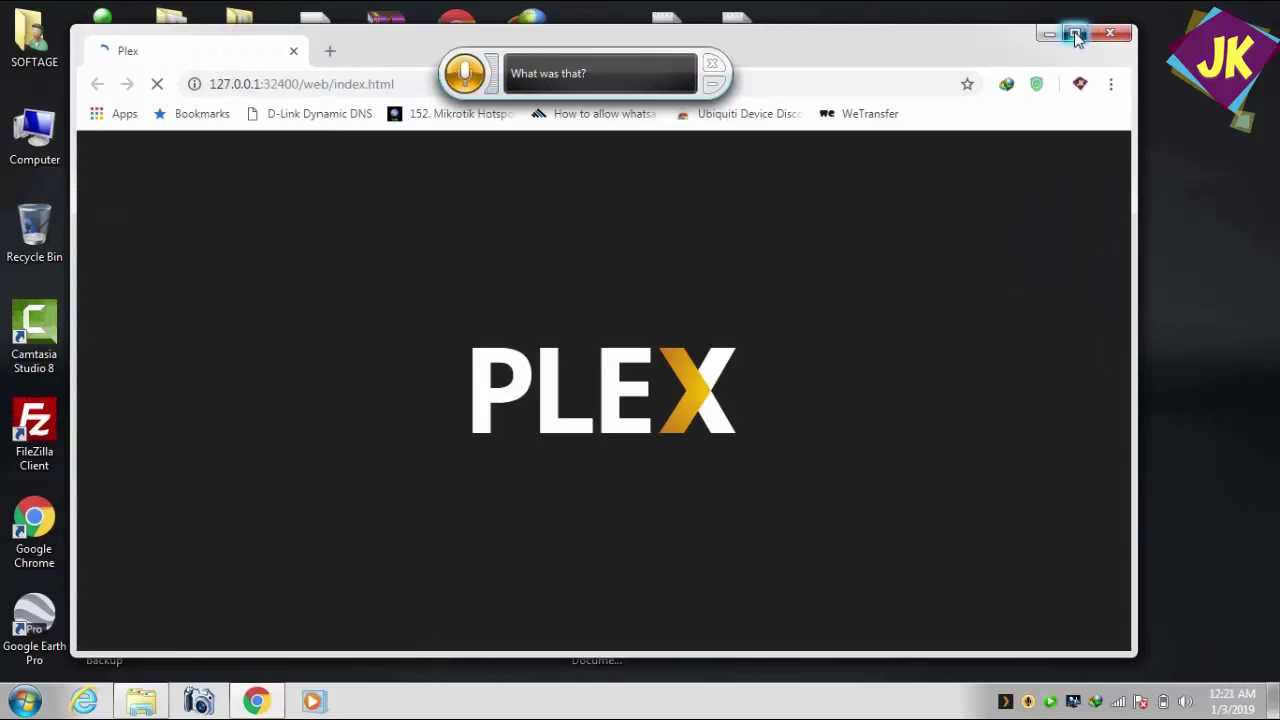
click(1075, 34)
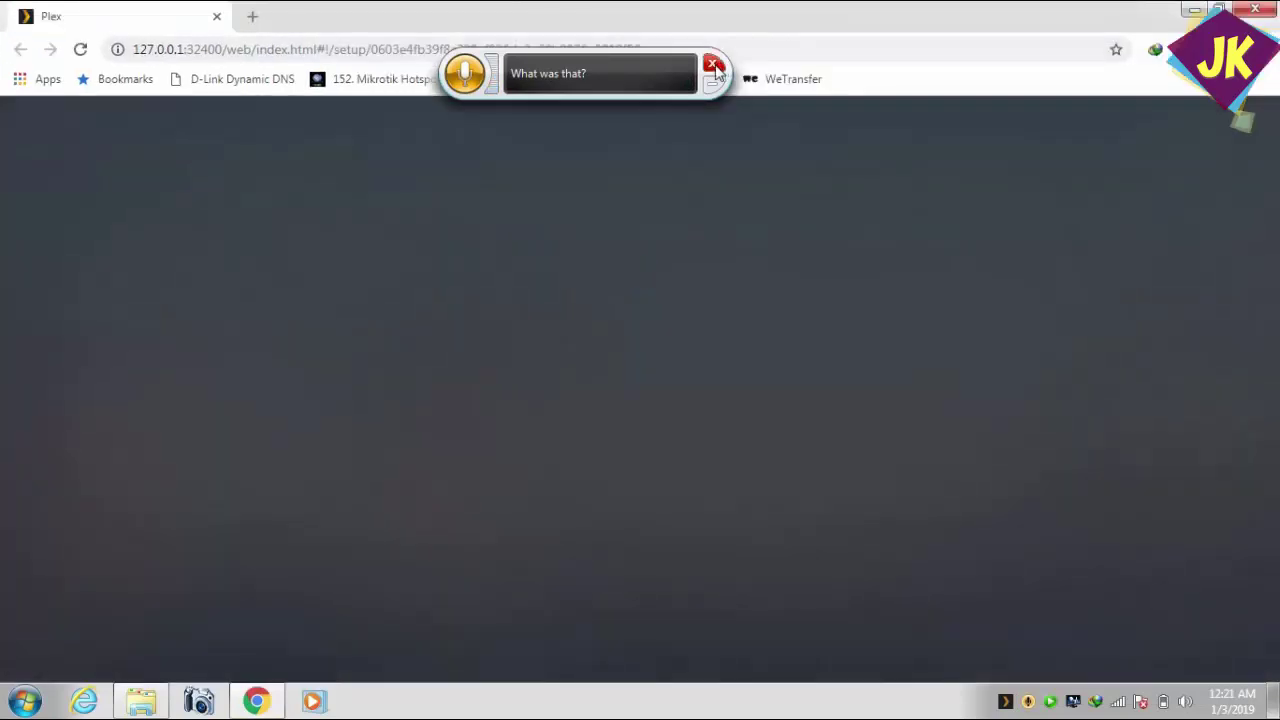
click(712, 64)
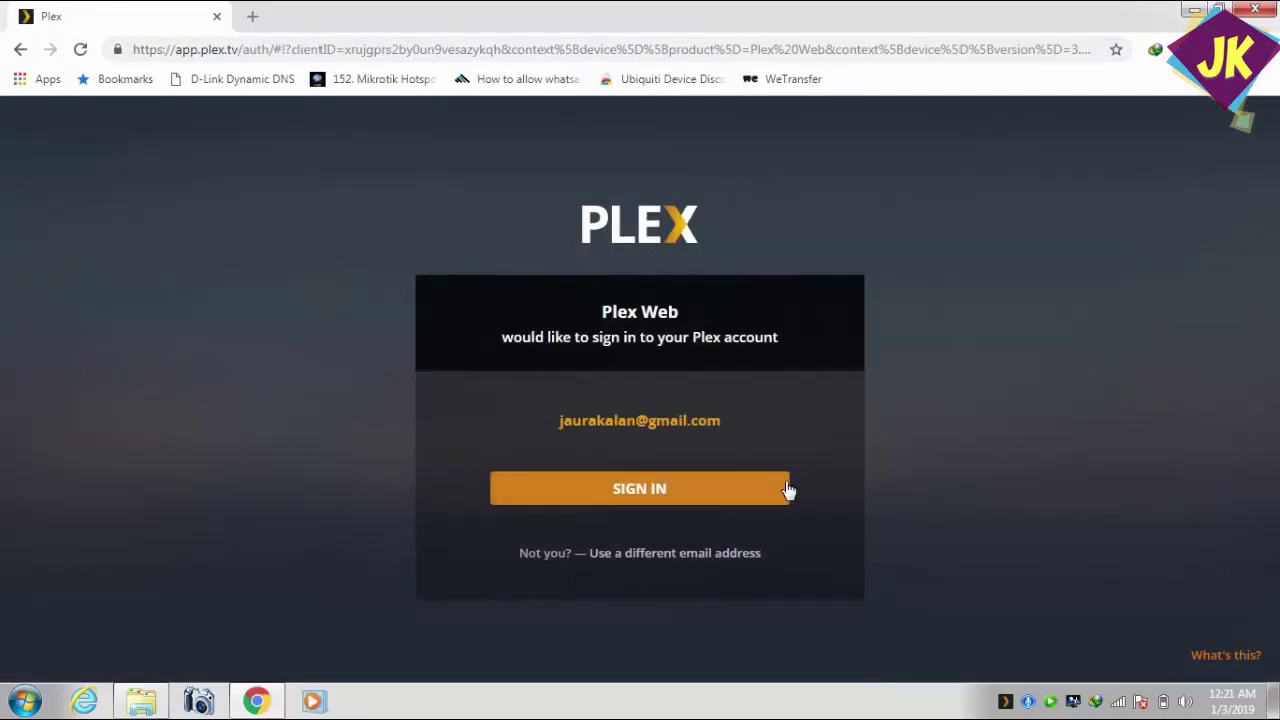
click(642, 554)
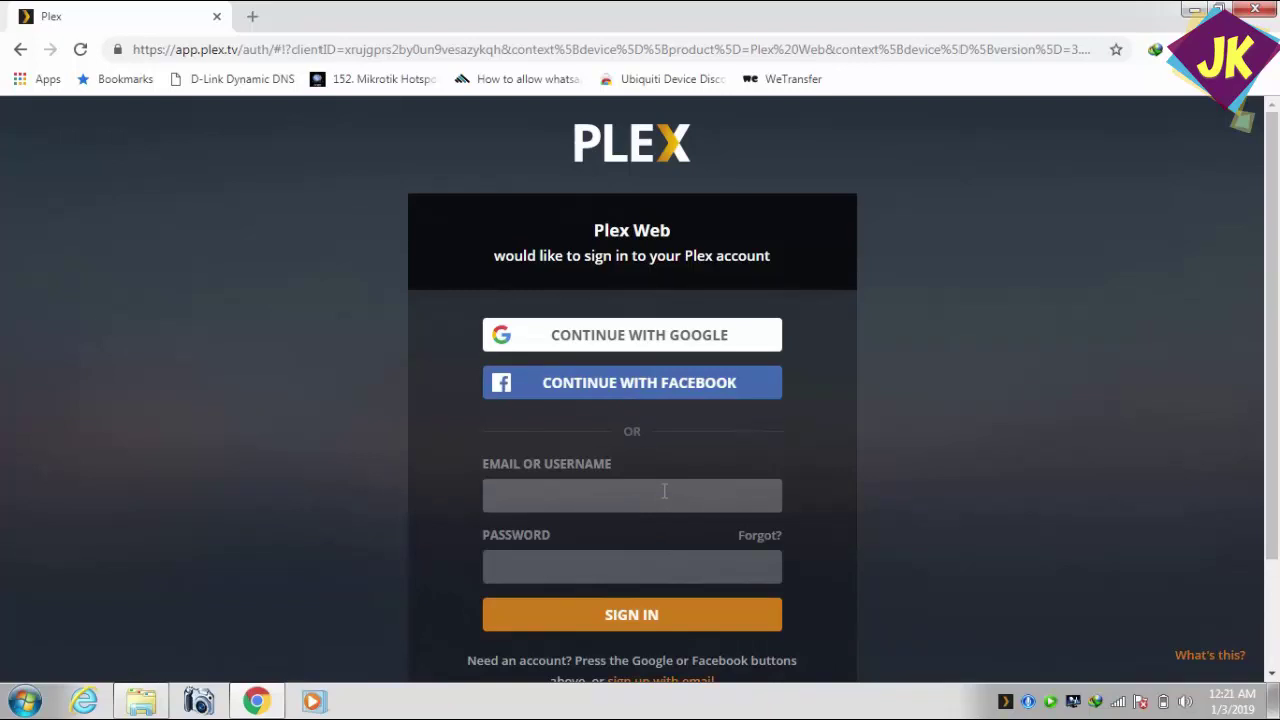
Step: Sign in to Plex with the Google account and dismiss the How Plex Works introduction and Plex Pass offer
click(631, 343)
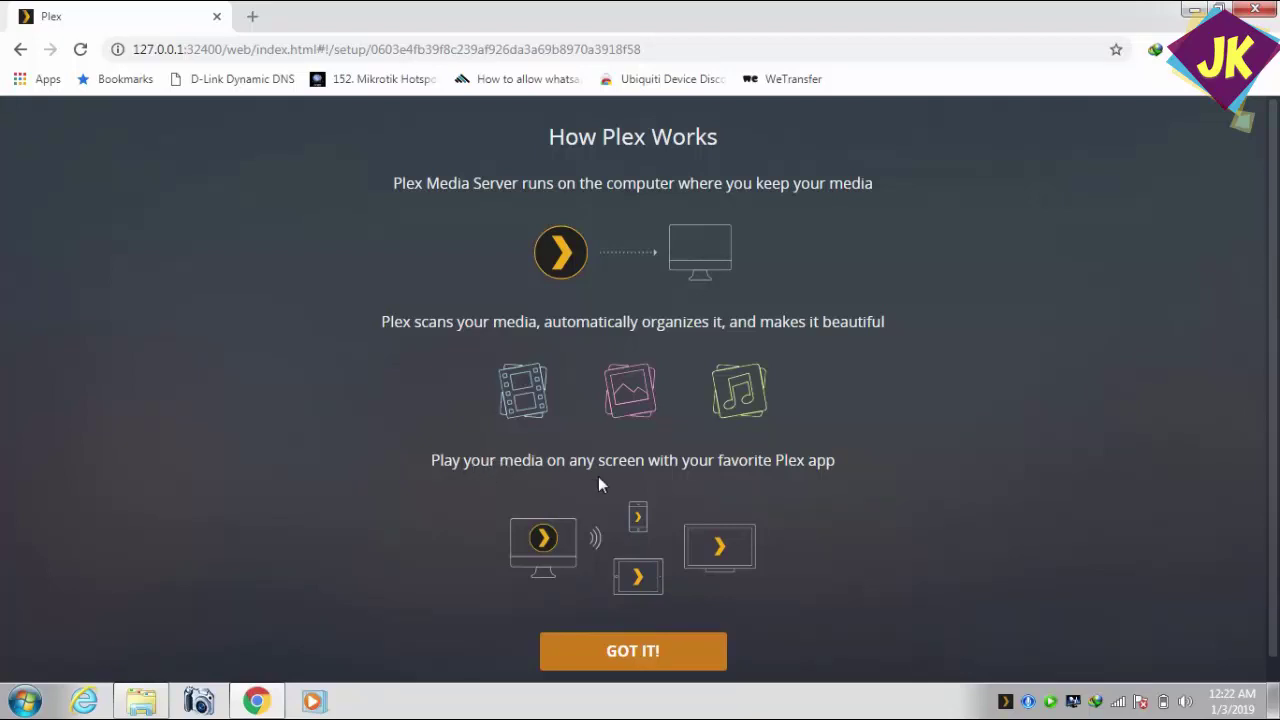
click(642, 650)
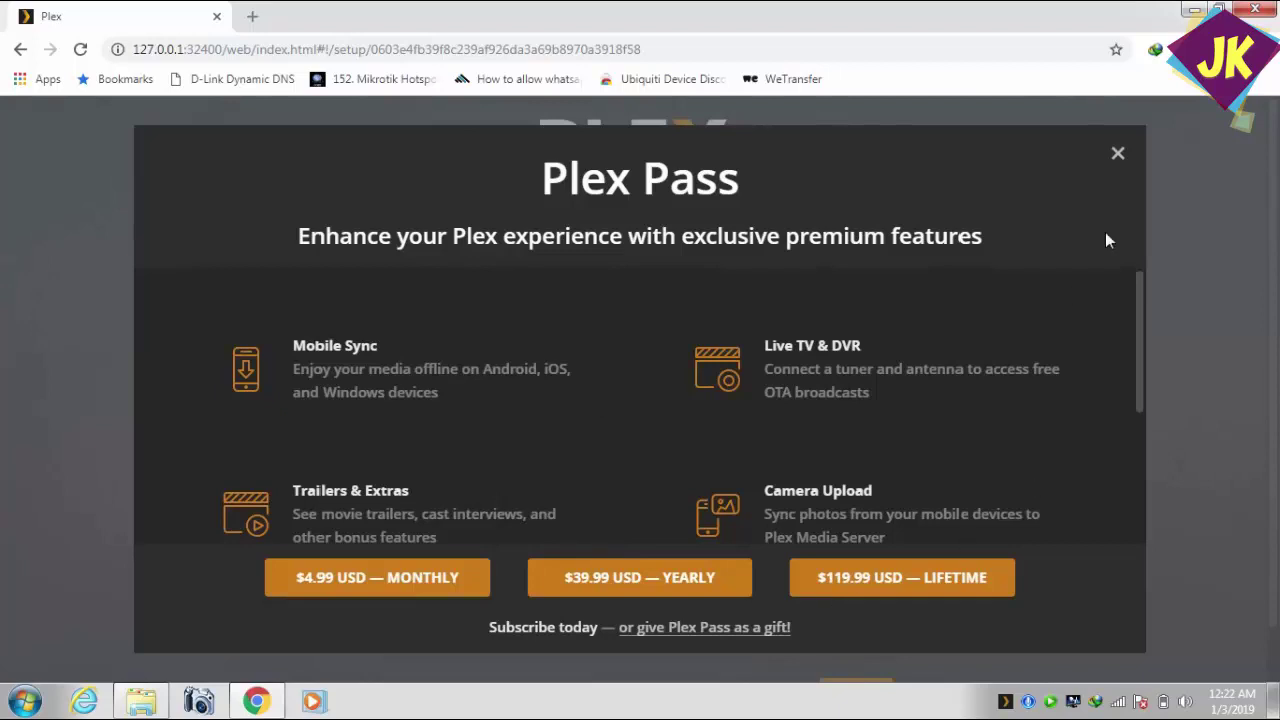
click(1118, 157)
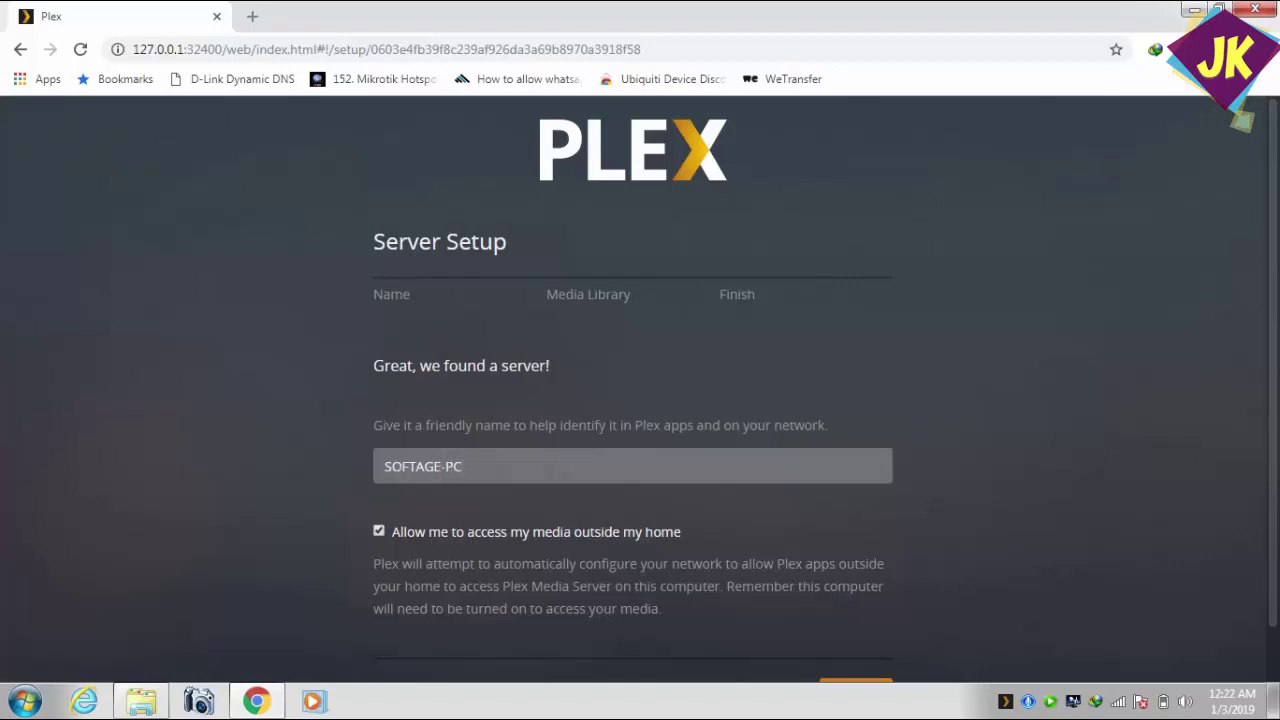
Step: Name the server with the owner's first name followed by "Media Server", keep outside access allowed, and continue to the media library setup
drag(441, 466, 366, 466)
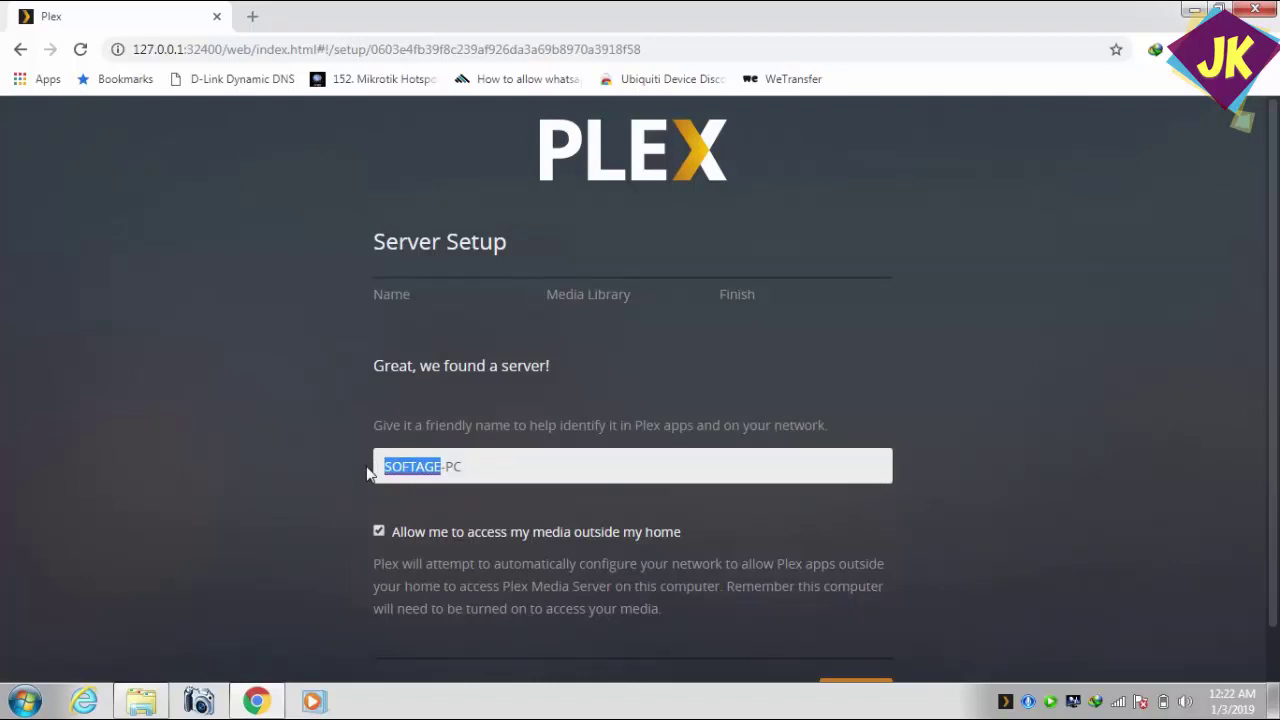
text(Kaa)
key(BackSpace)
text(leem)
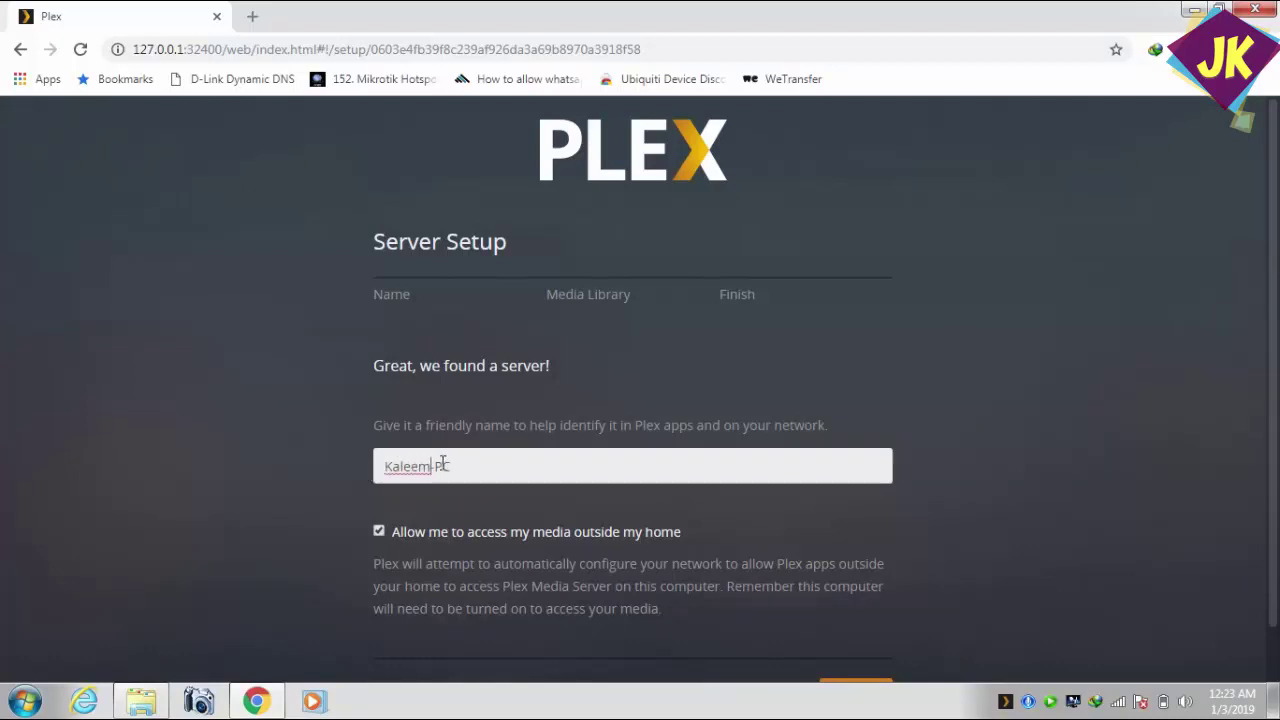
drag(434, 466, 466, 465)
key(BackSpace)
key(BackSpace)
text(Med)
text(ia)
text('s)
key(BackSpace)
text(Server)
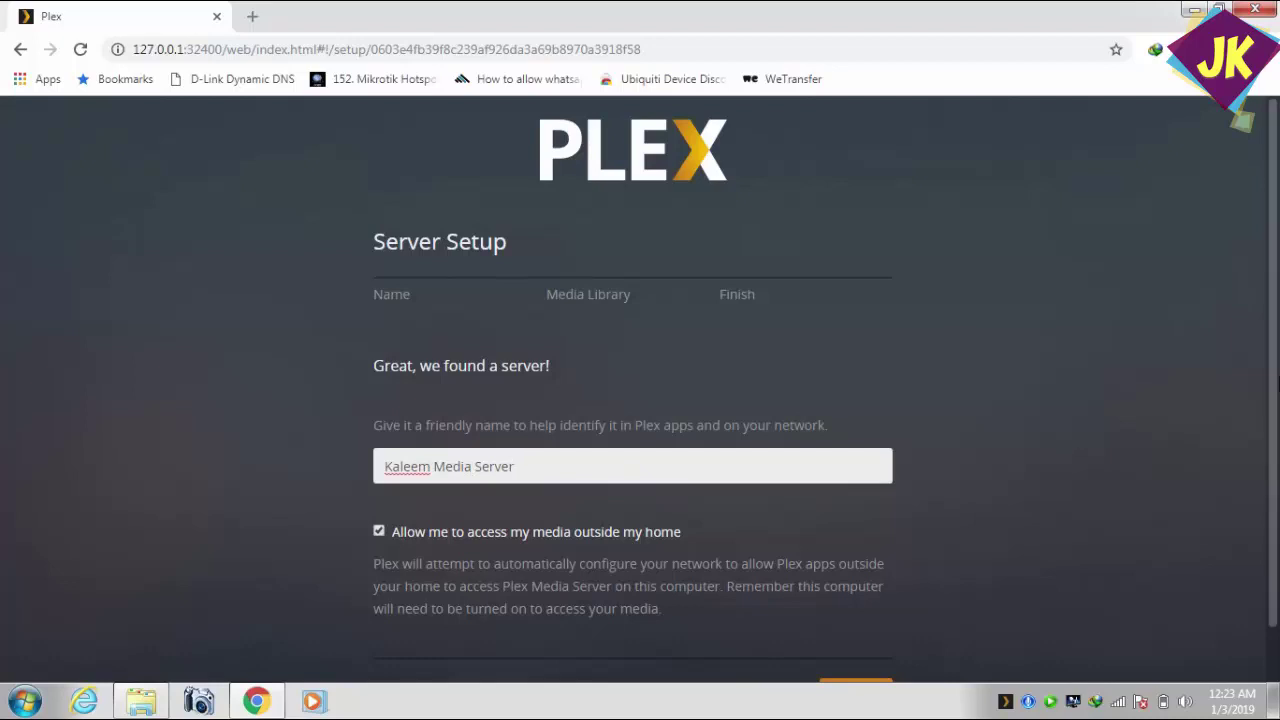
scroll(1062, 440, down, 1)
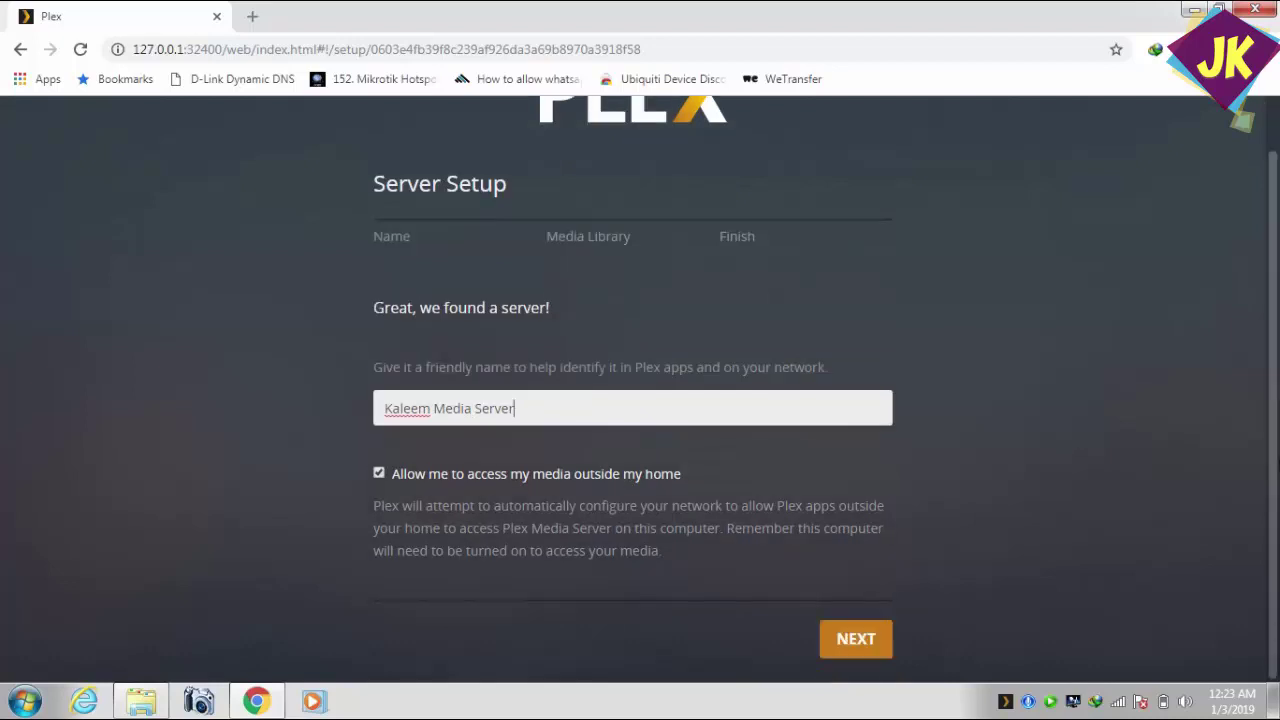
click(869, 636)
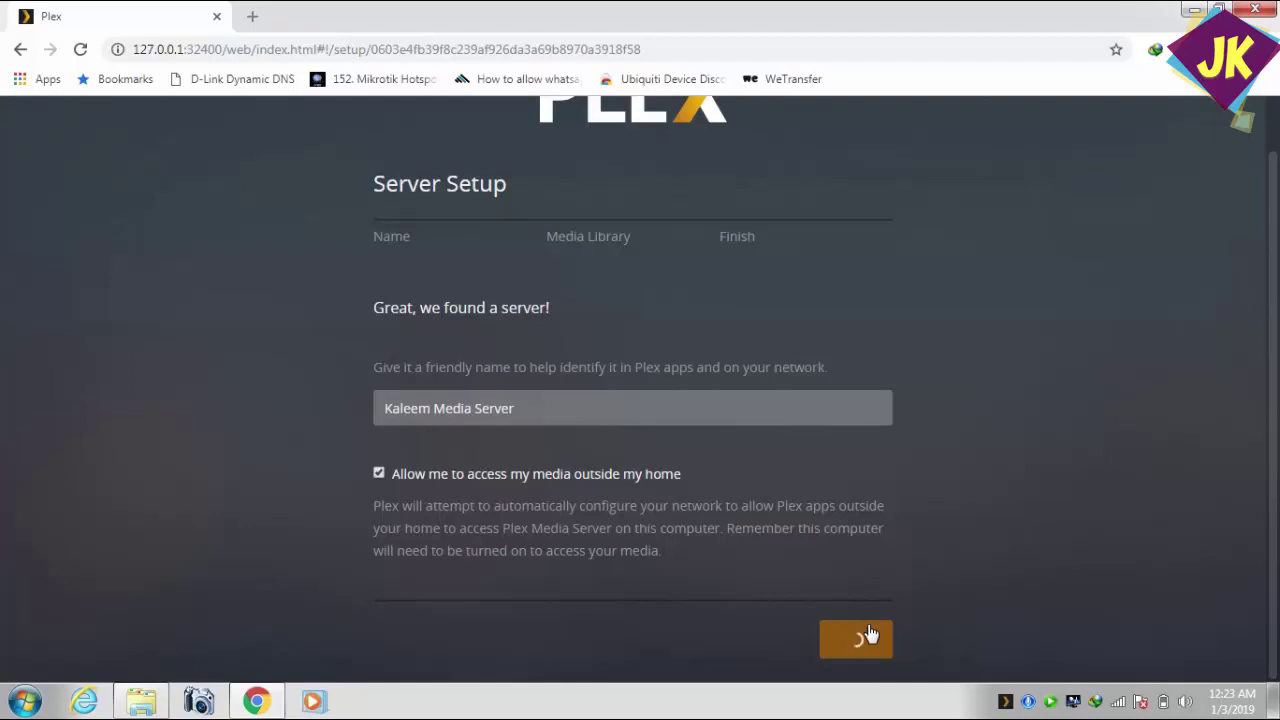
right_click(1050, 703)
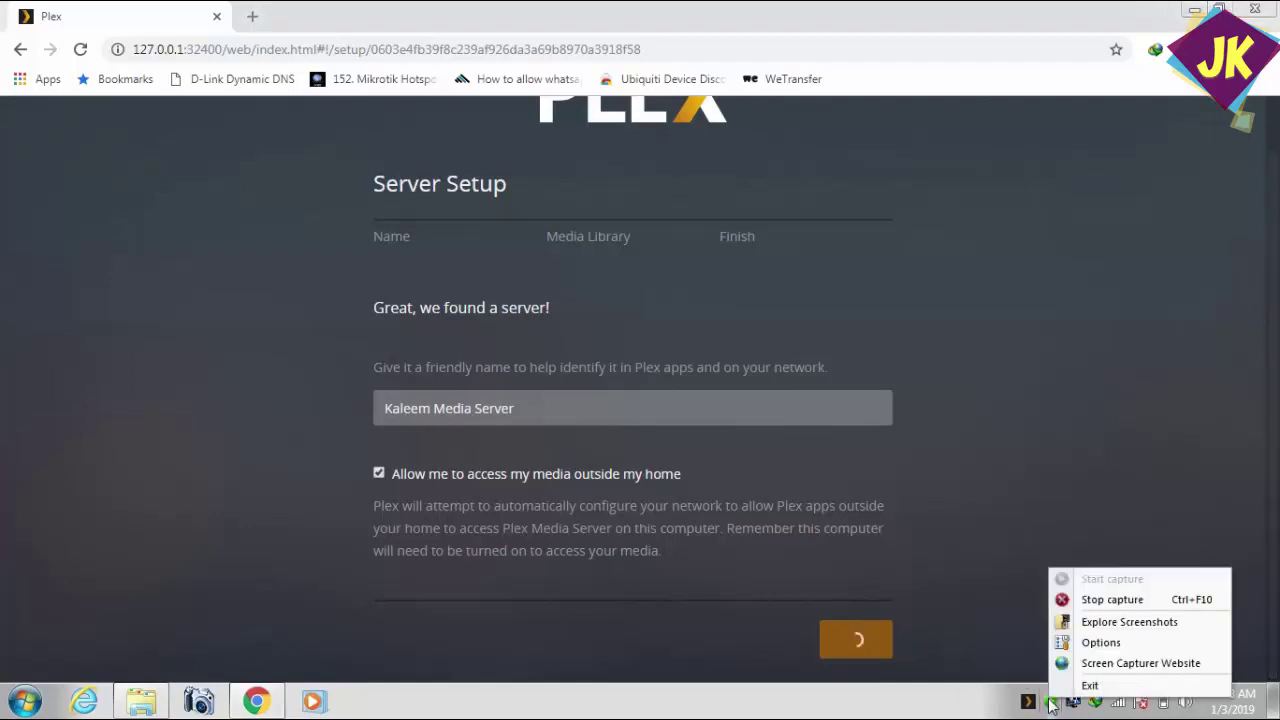
click(1035, 677)
right_click(1050, 703)
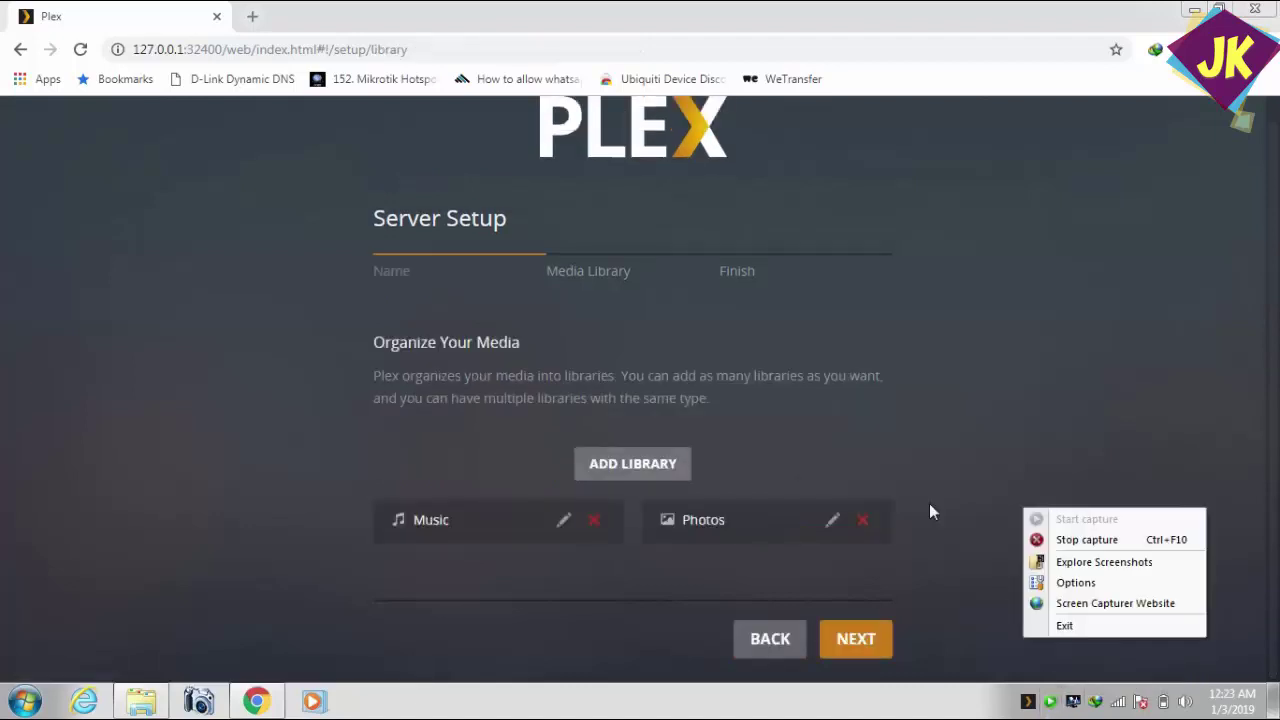
click(1044, 431)
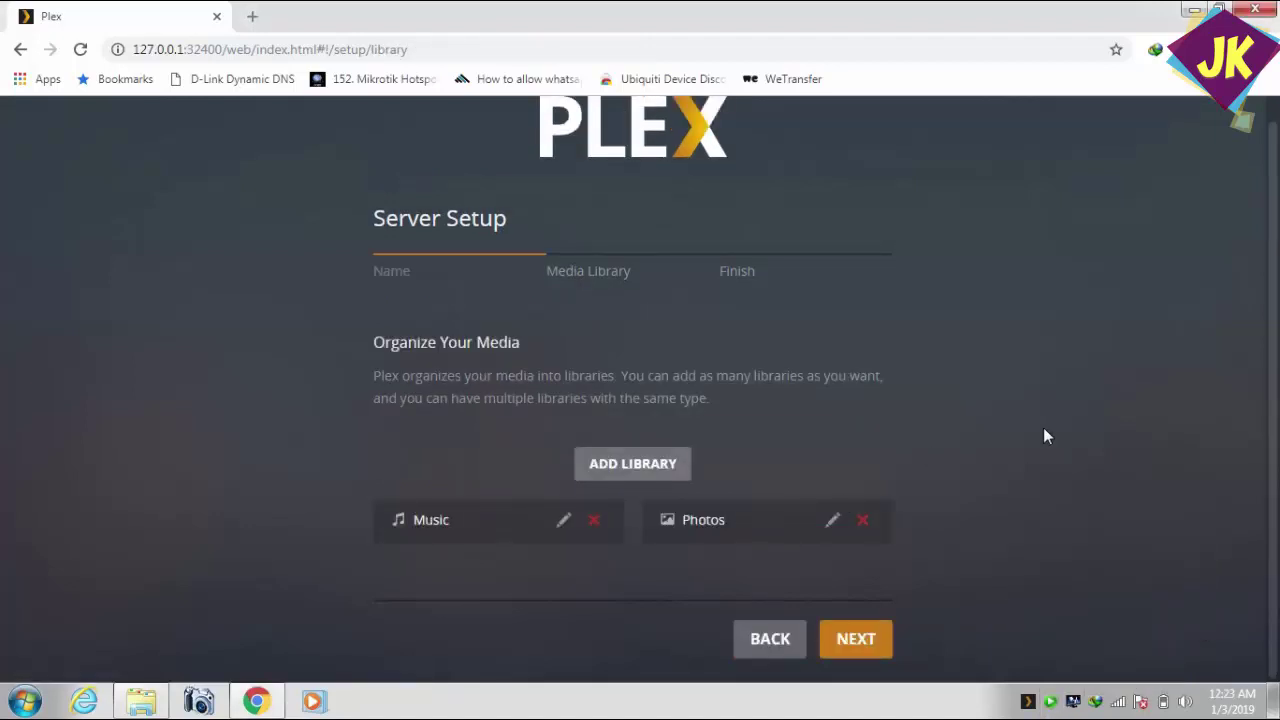
Step: Add a Movies library using the D:\new movie folder, with English as the language, and finish the server setup
click(639, 478)
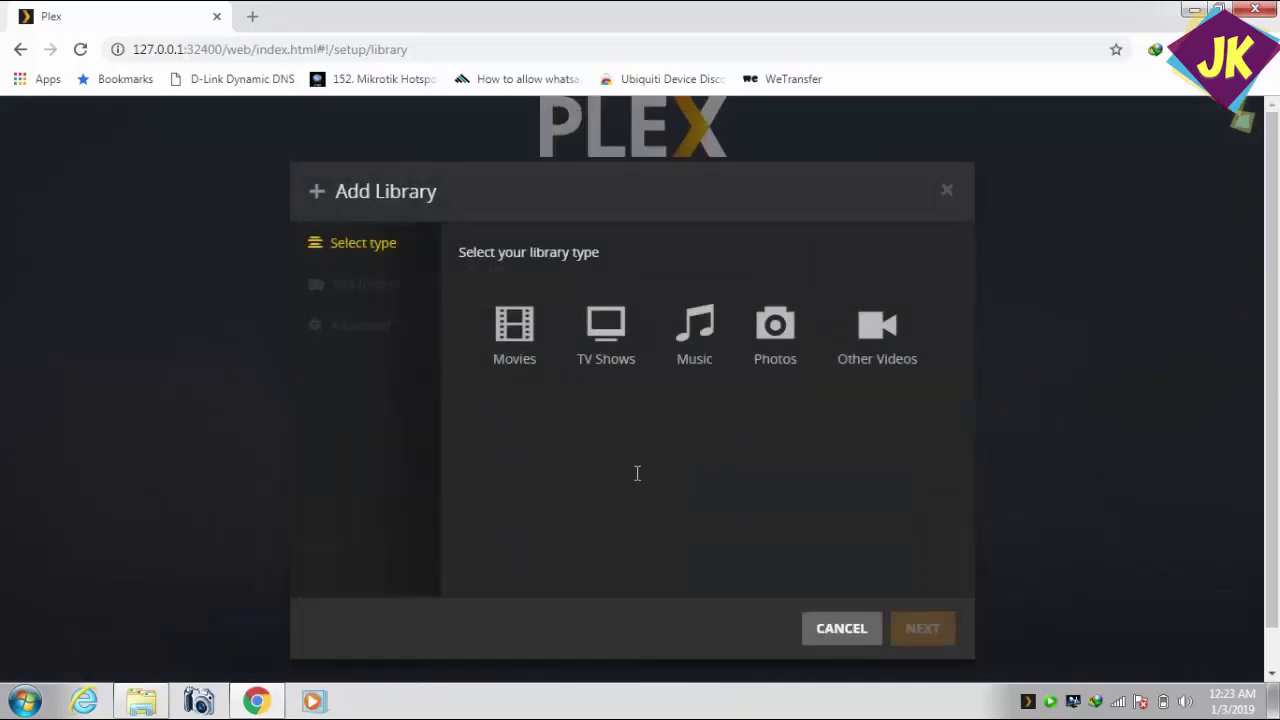
click(522, 370)
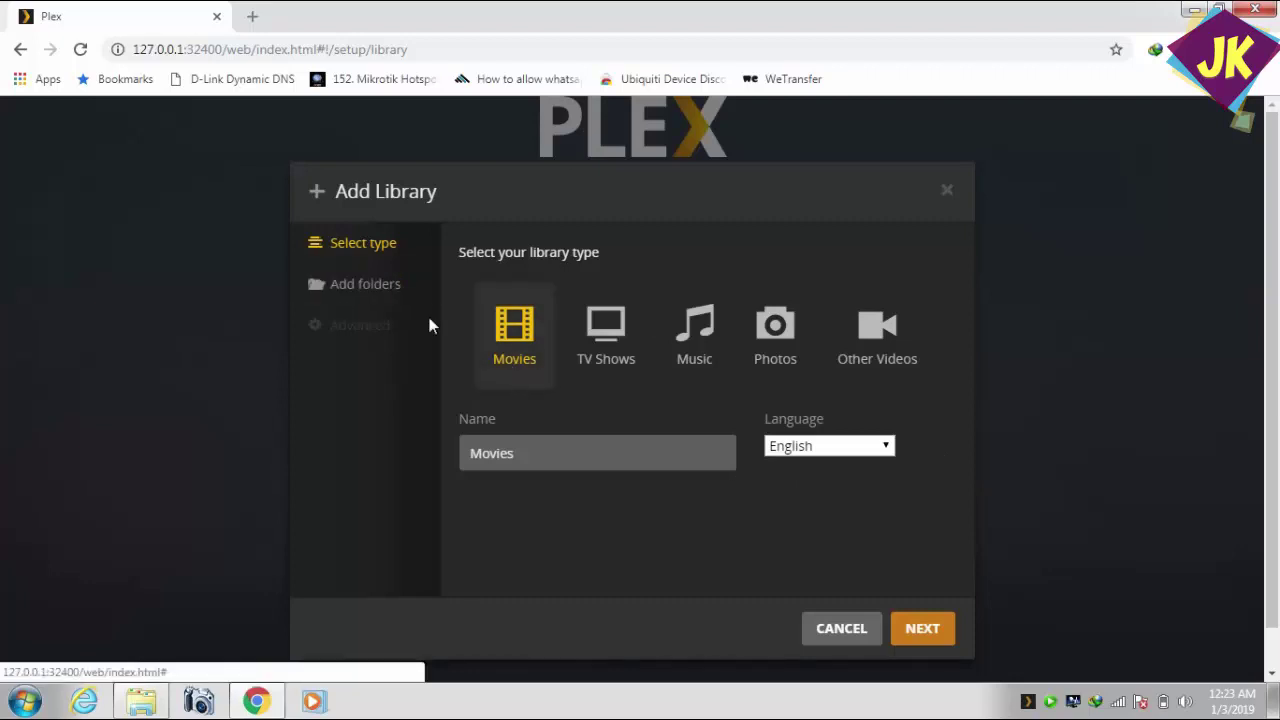
click(383, 301)
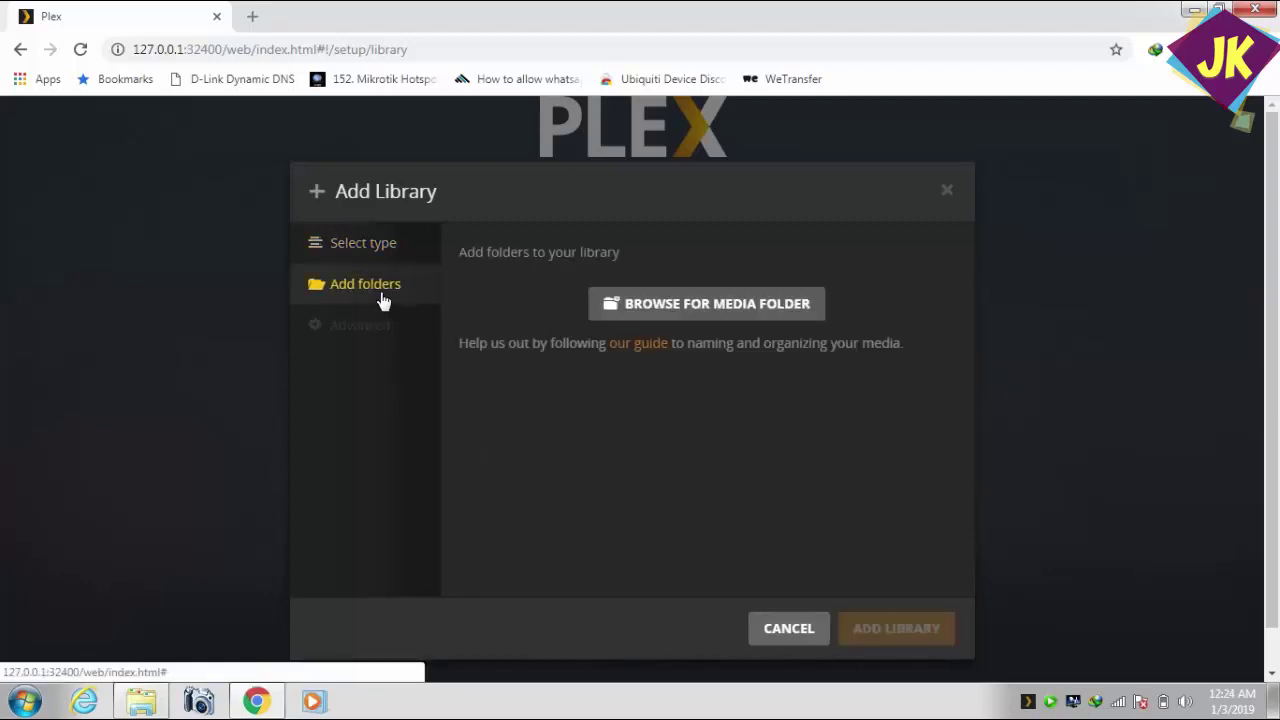
click(664, 303)
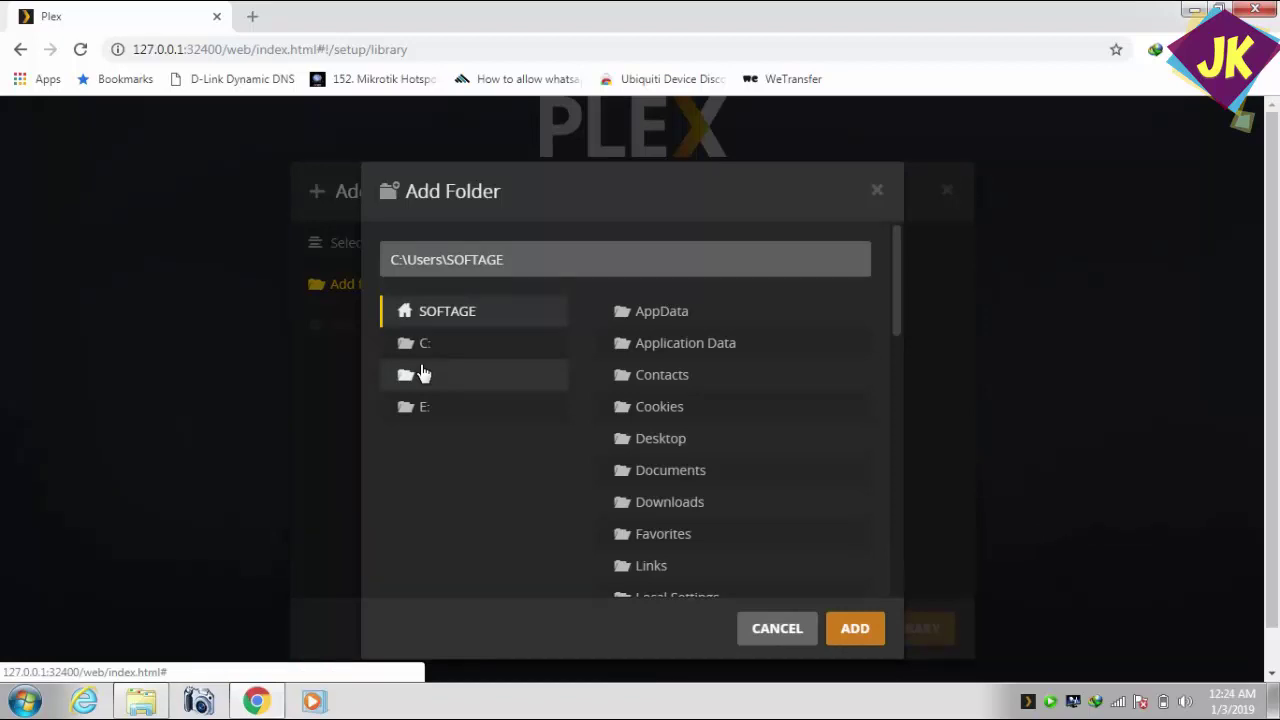
click(410, 386)
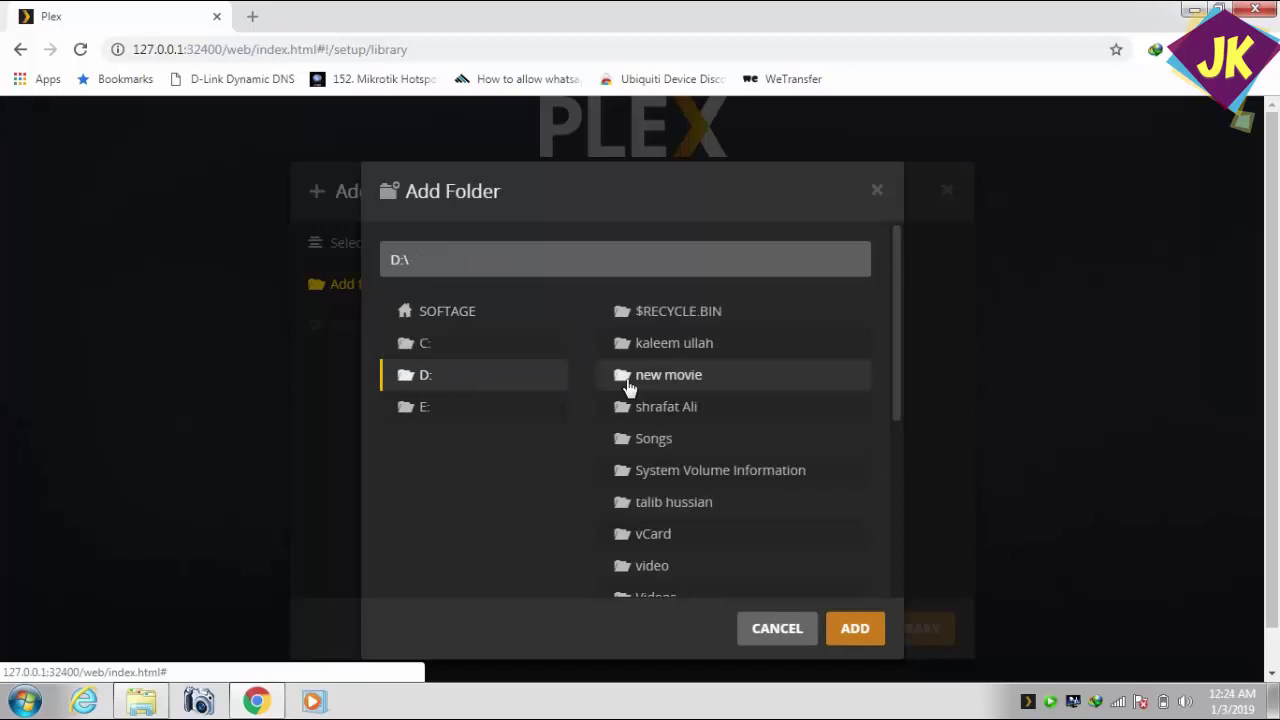
click(628, 388)
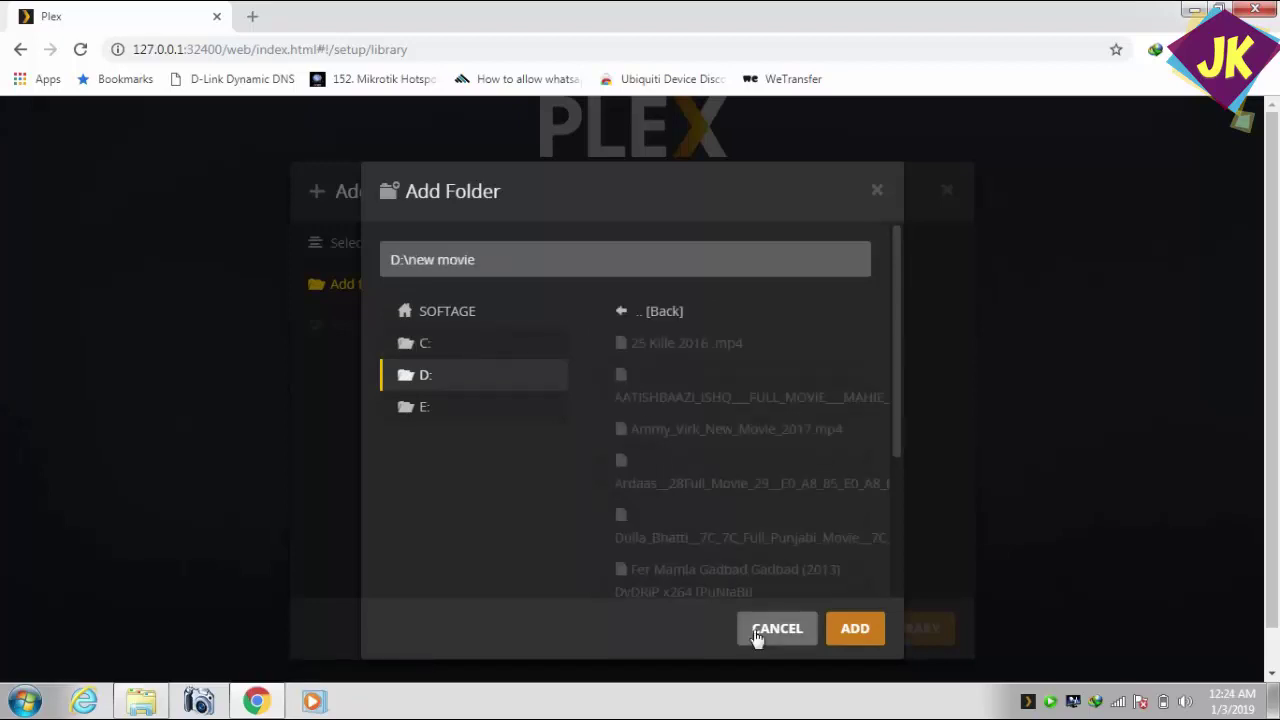
click(855, 630)
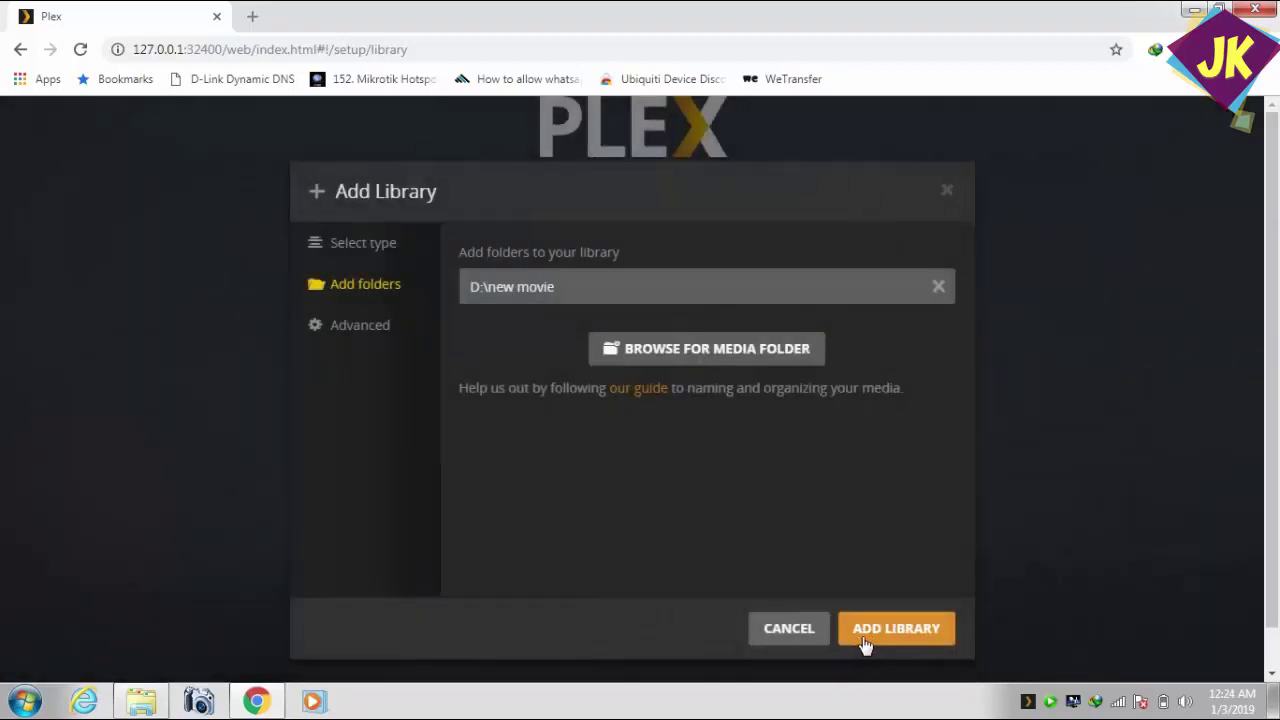
click(896, 630)
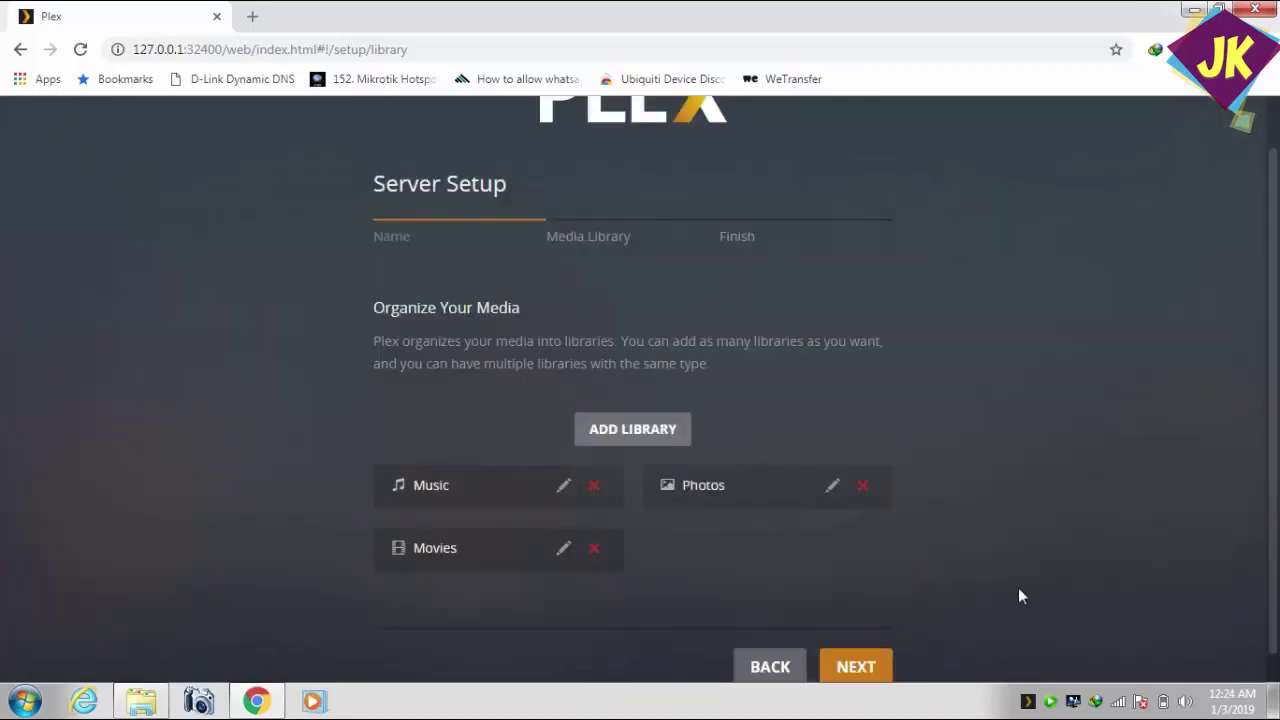
click(857, 666)
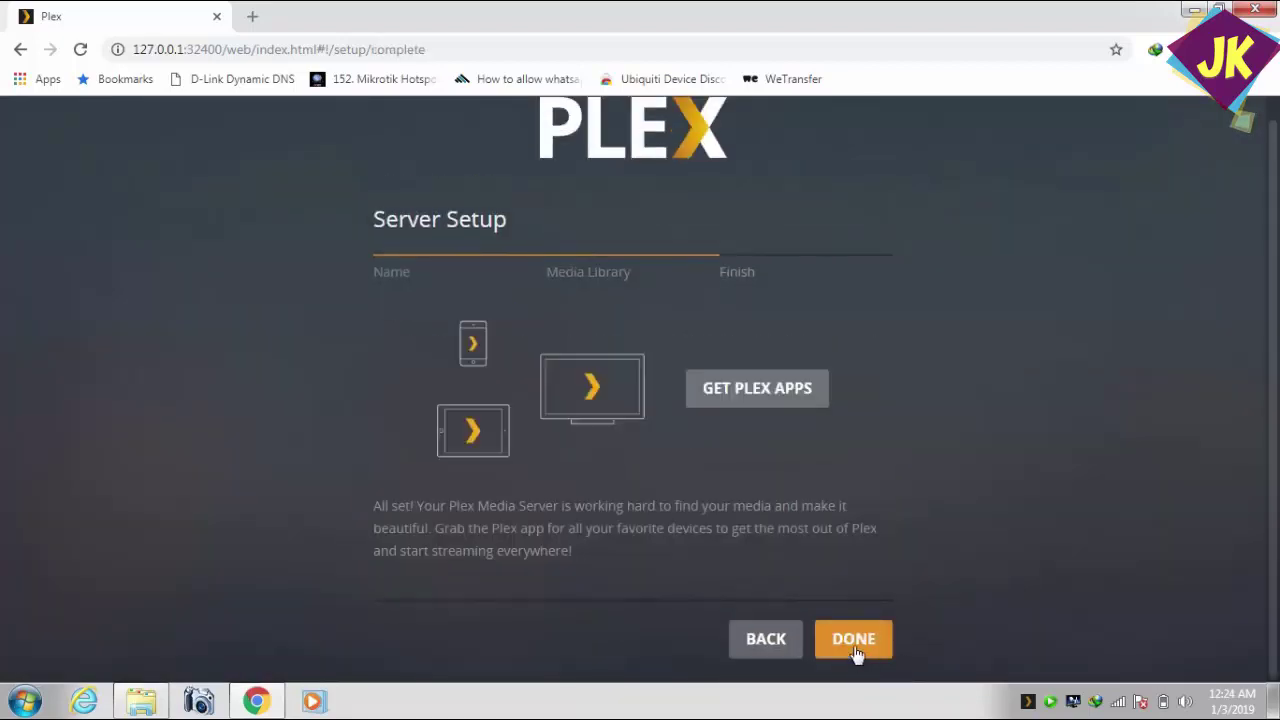
click(855, 648)
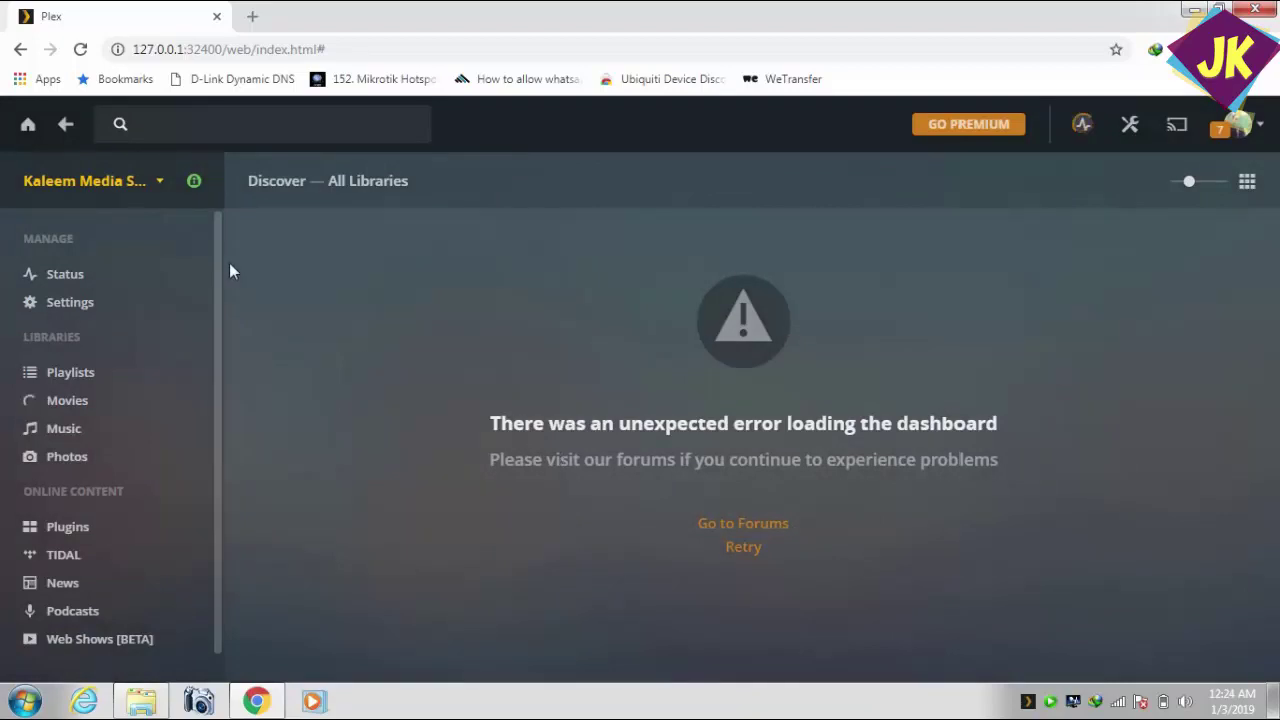
Step: Look over the server's navigation list and its Now Playing status, and return to the home page
scroll(220, 350, down, 1)
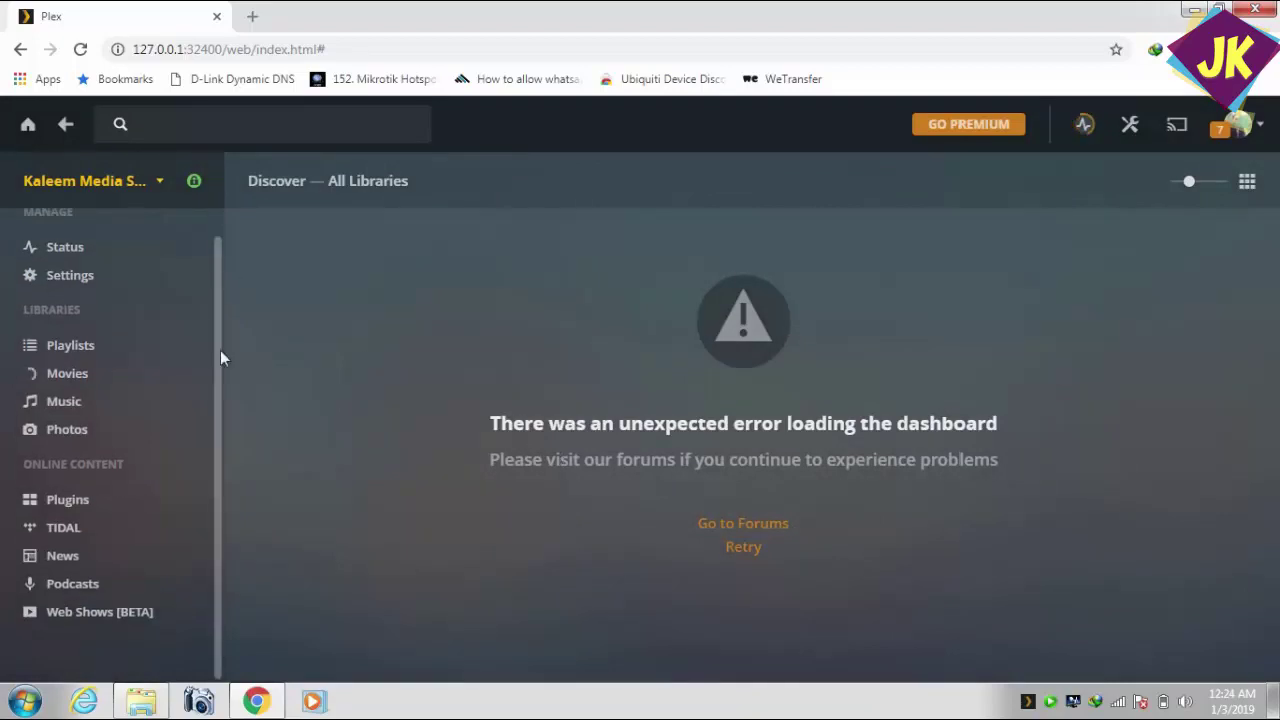
scroll(221, 358, up, 1)
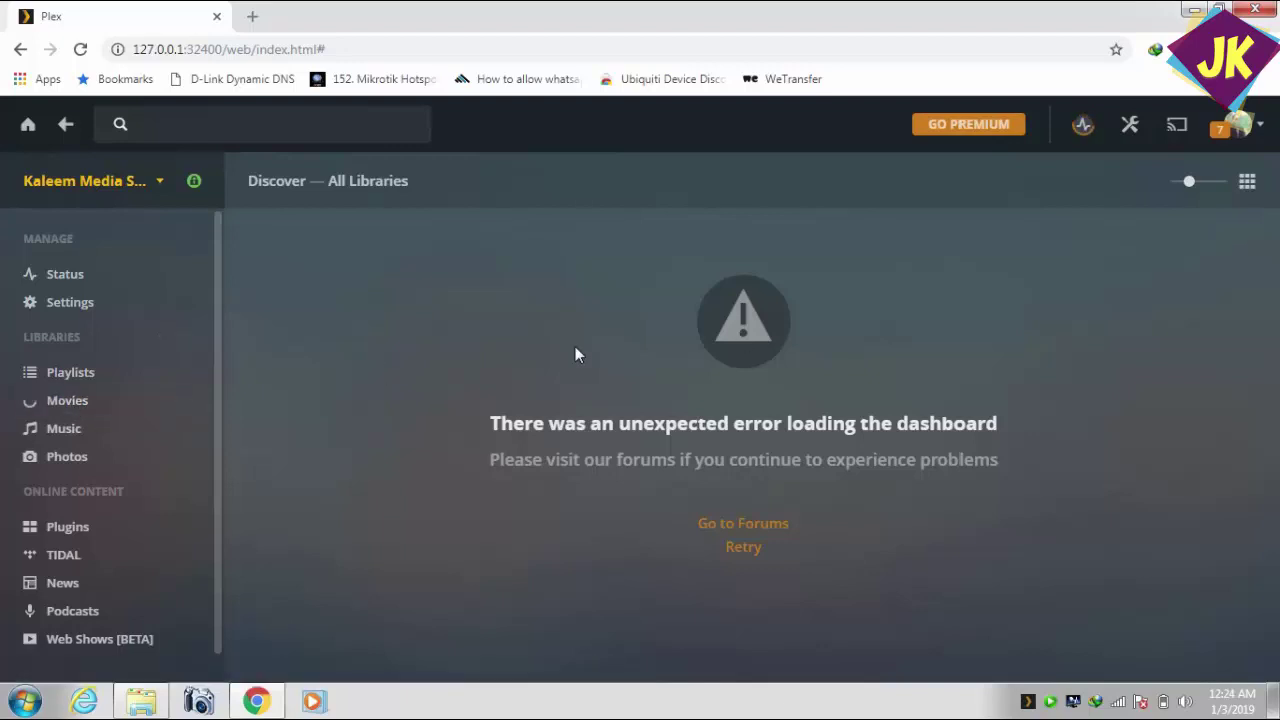
click(94, 283)
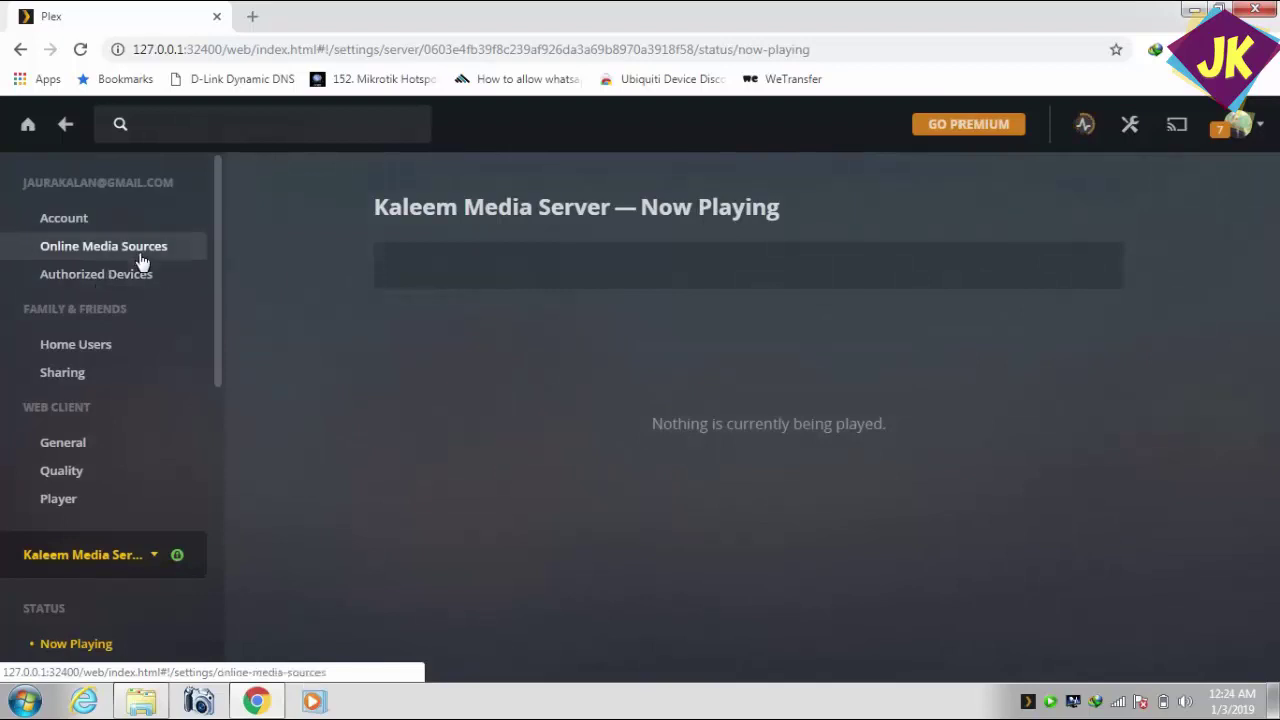
click(28, 127)
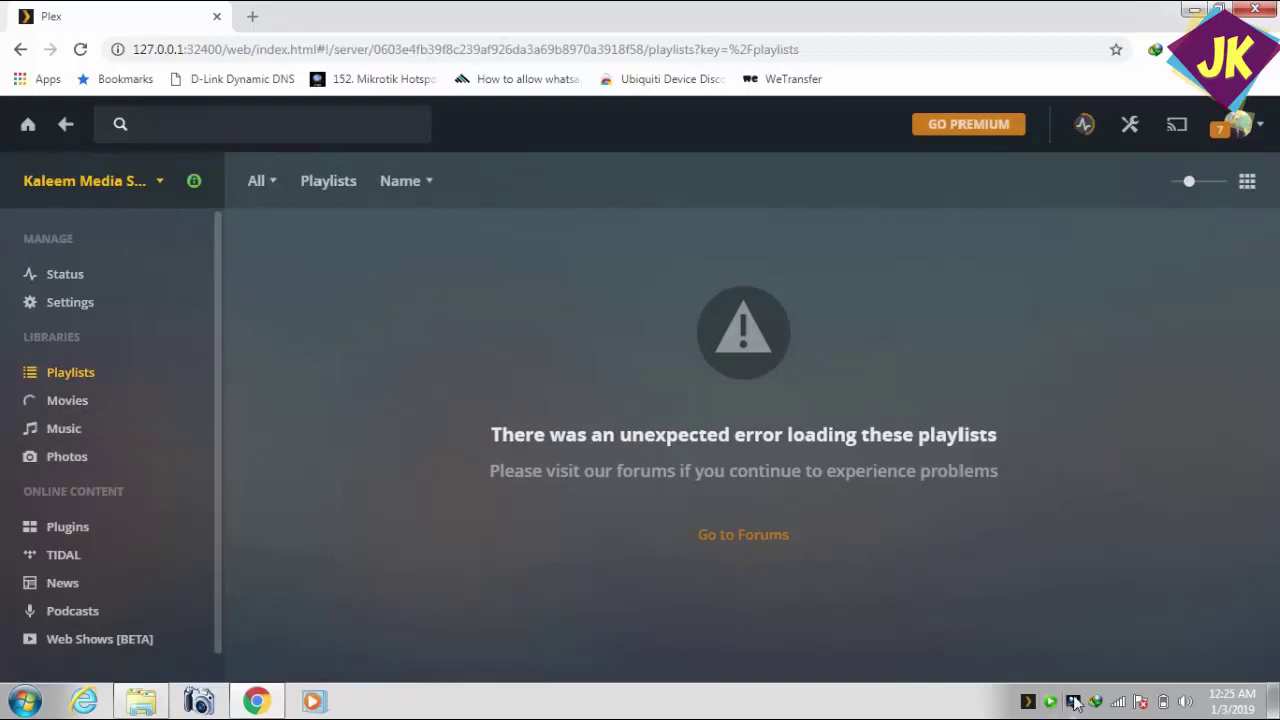
right_click(1056, 702)
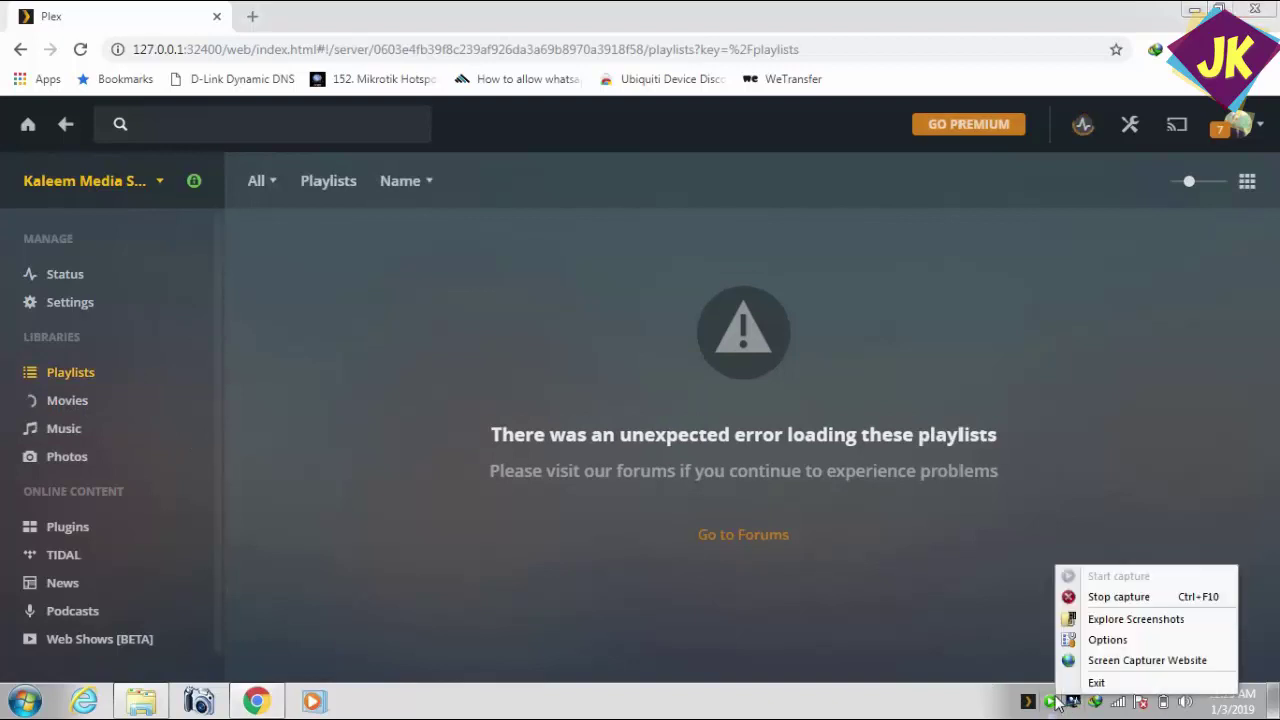
click(1080, 597)
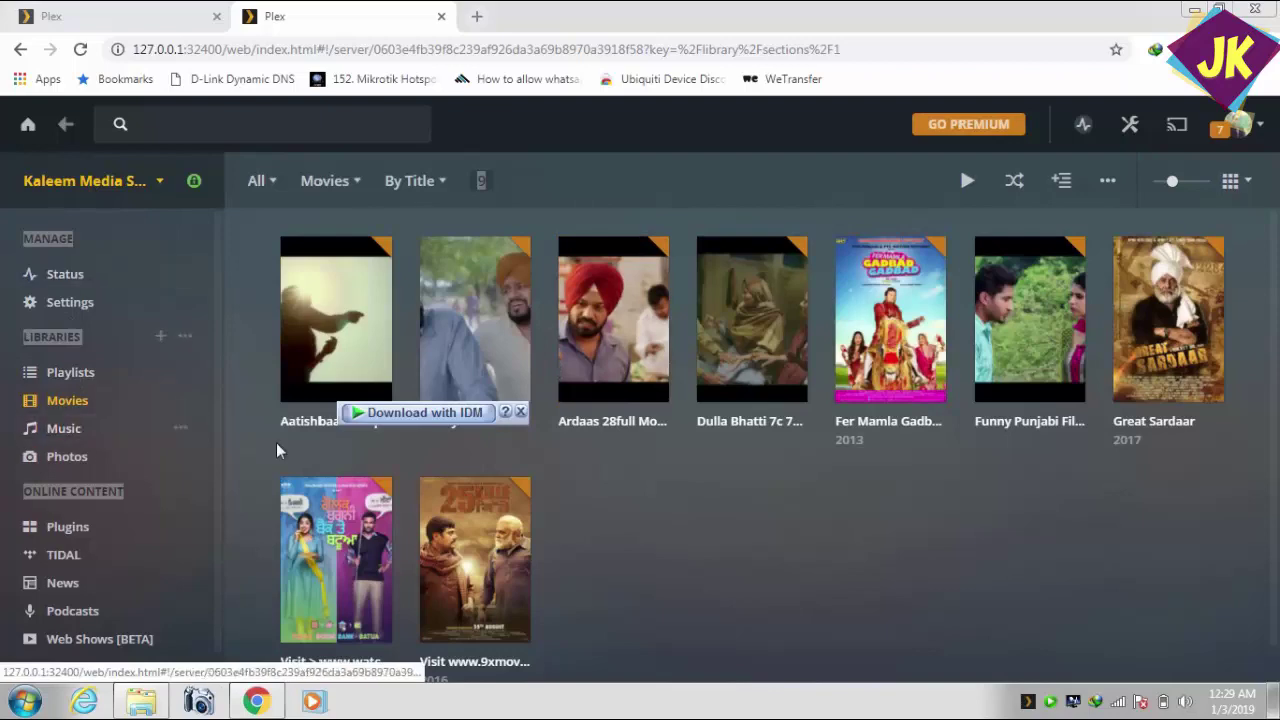
Step: Open the details of Fer Mamla Gadbad Gadbad from the Movies library and start playing the movie
click(896, 352)
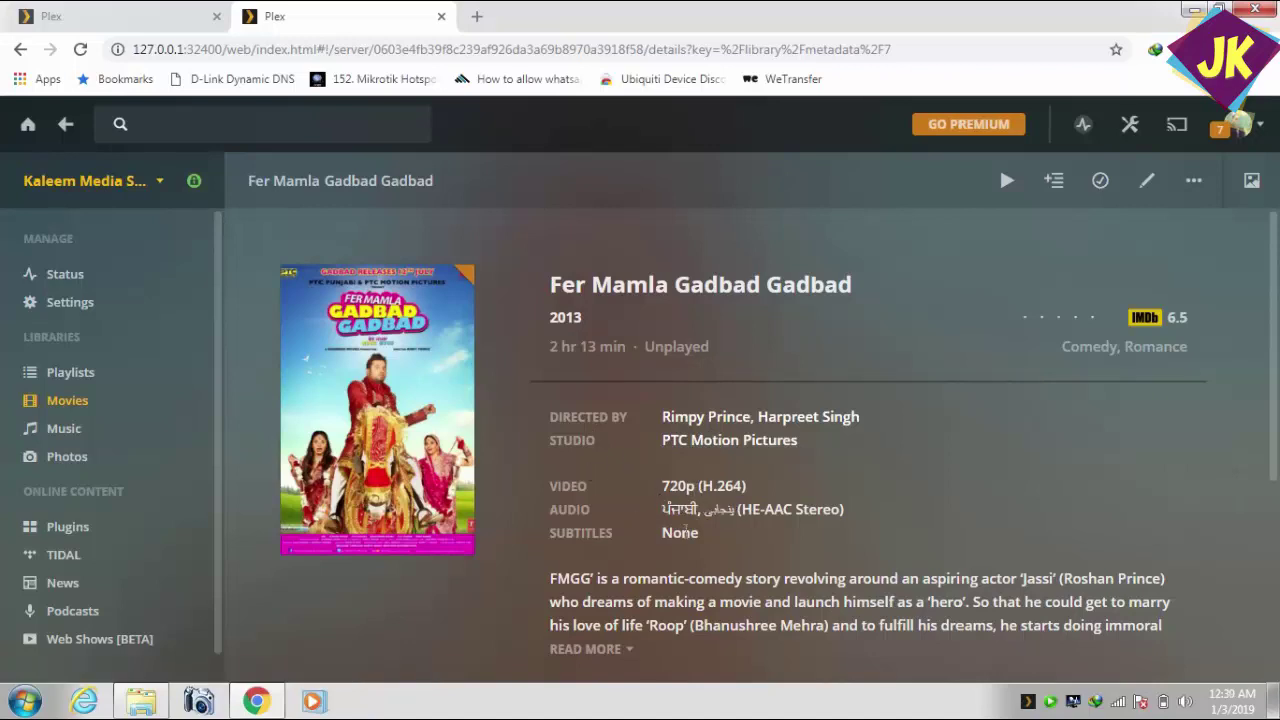
mouse_move(384, 435)
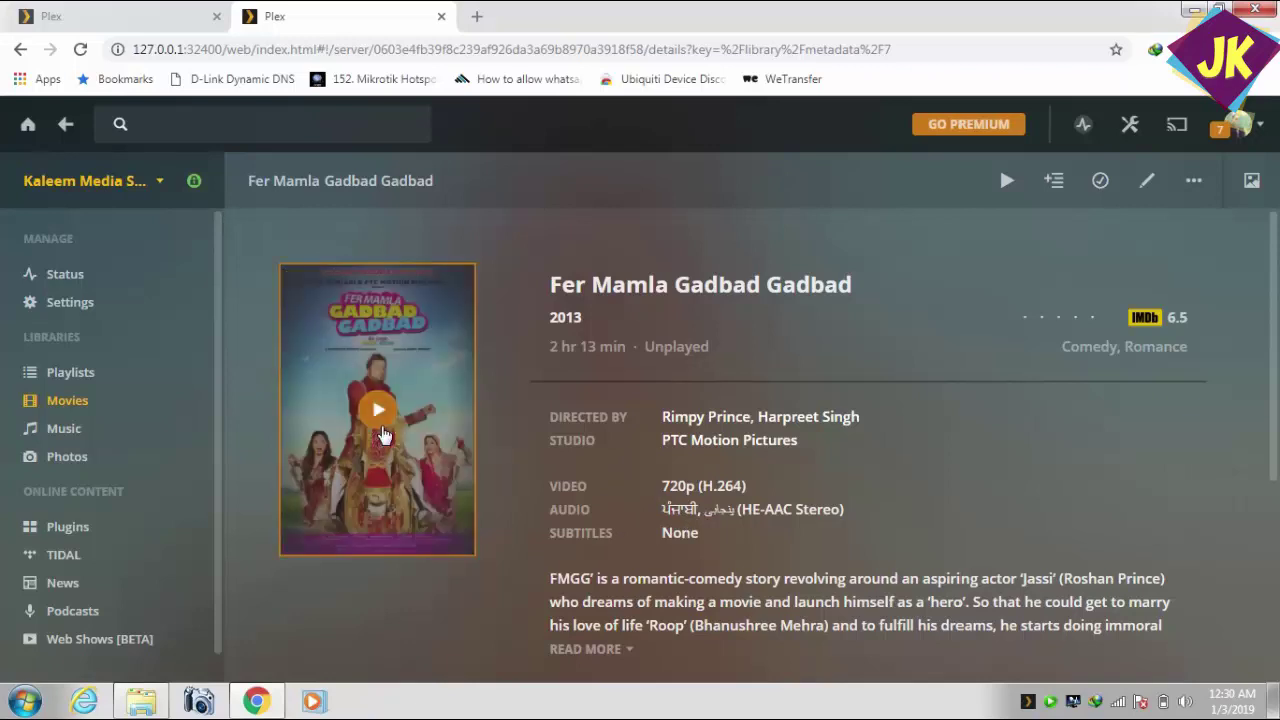
click(380, 412)
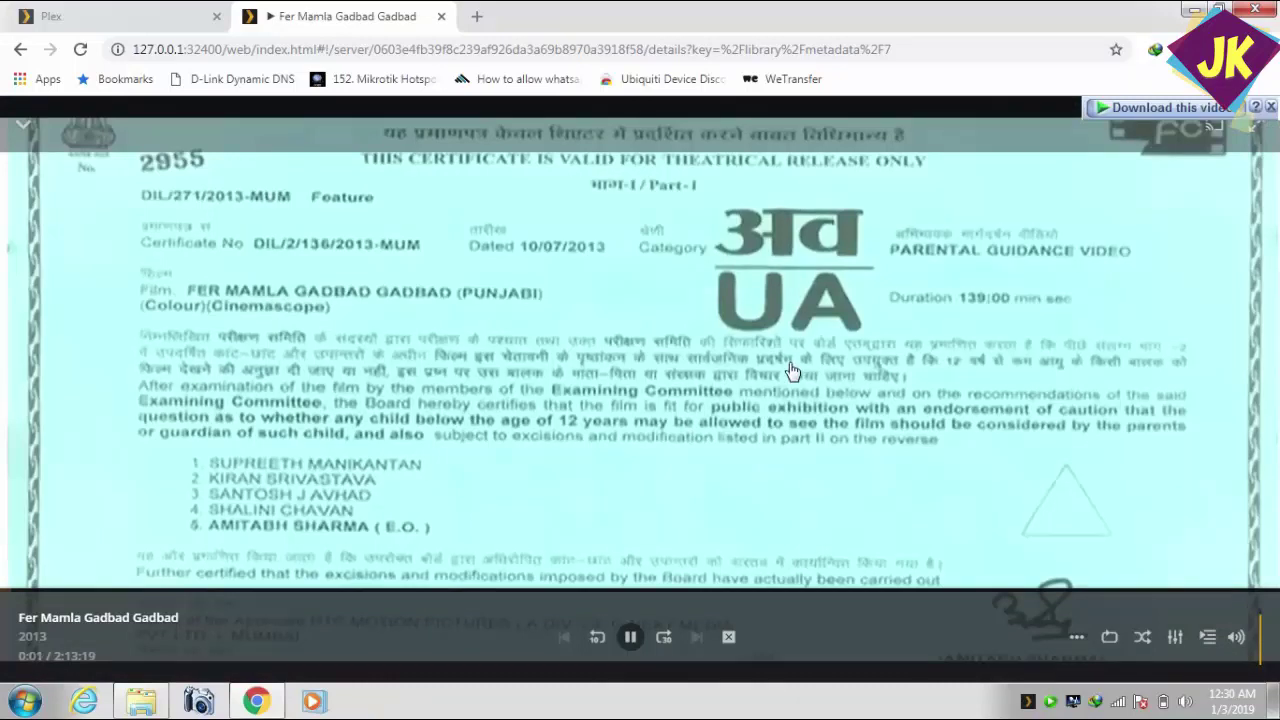
Step: Minimize the playing movie and open the server's Now Playing status
click(28, 128)
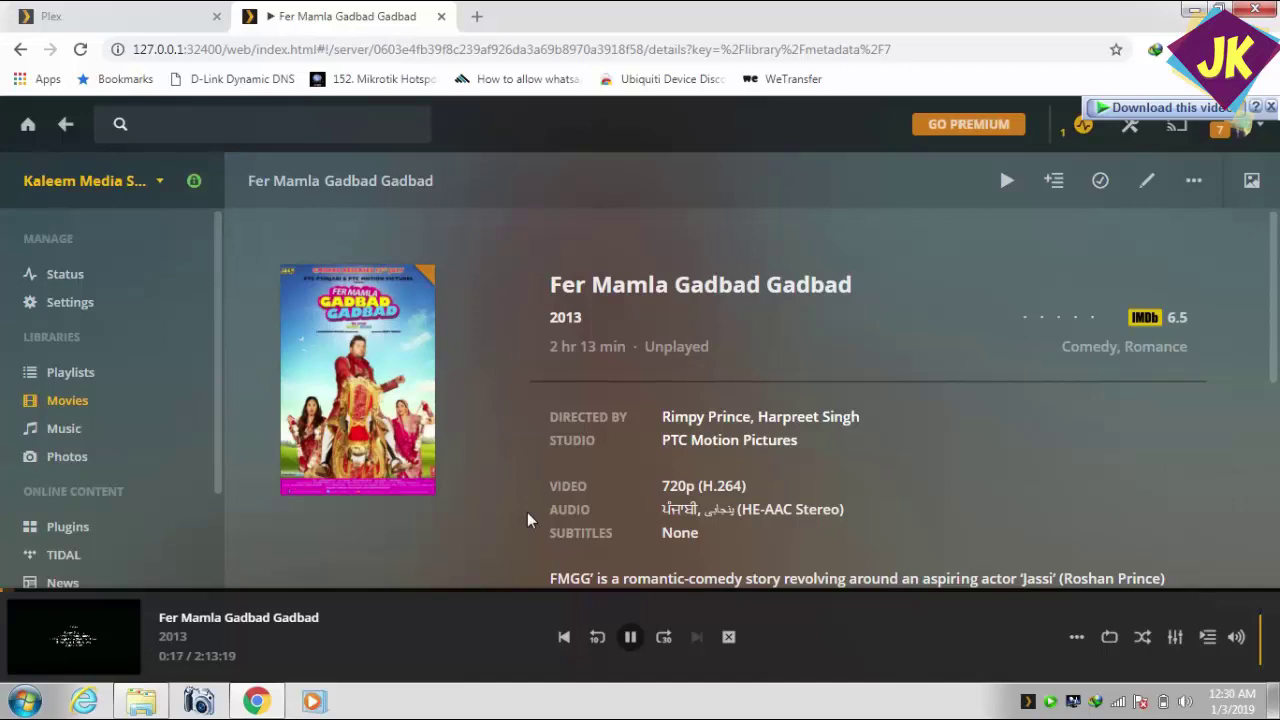
click(80, 281)
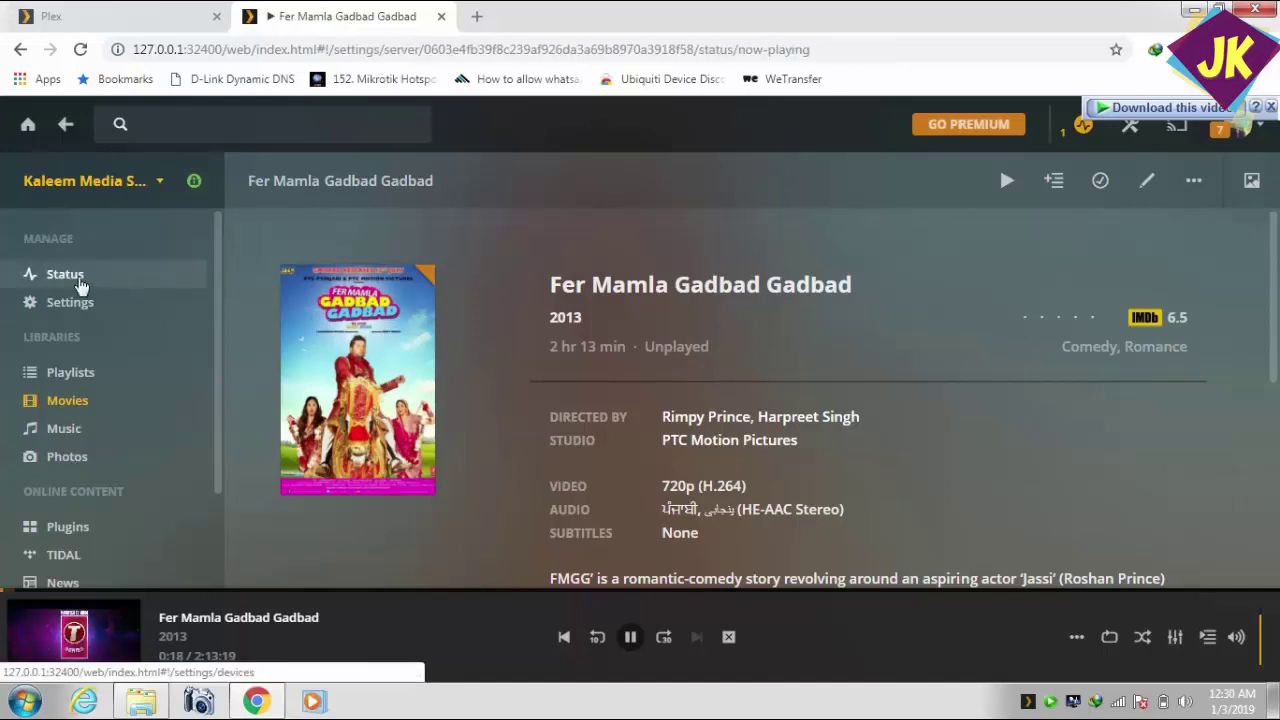